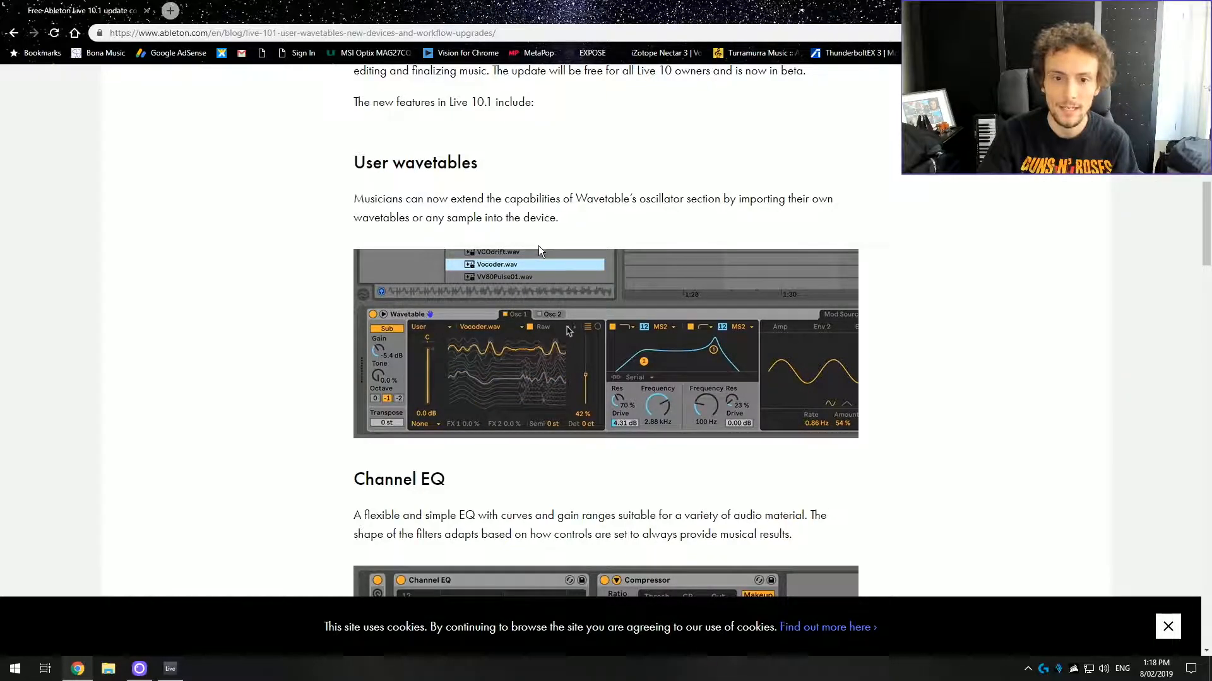
# Read the User wavetables and Channel EQ sections of the Live 10.1 feature article
pyautogui.moveTo(559, 218); pyautogui.dragTo(355, 219)
pyautogui.click(483, 243)
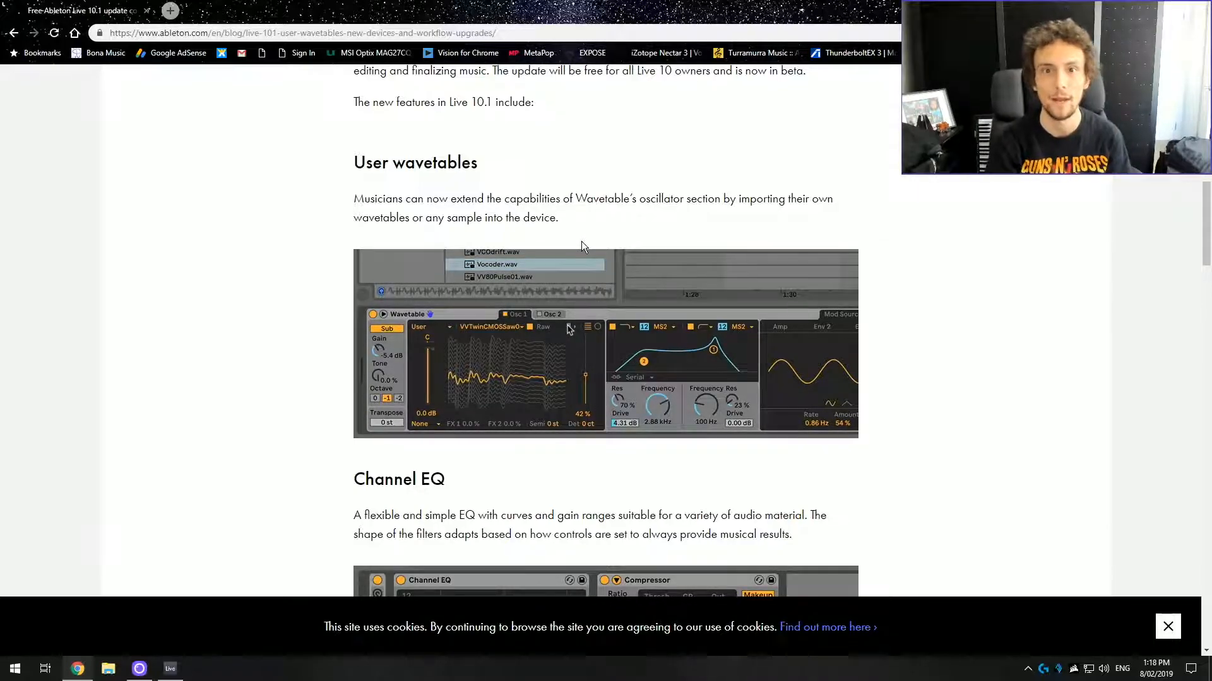
pyautogui.scroll(-3, 612, 308)
pyautogui.scroll(-1, 510, 373)
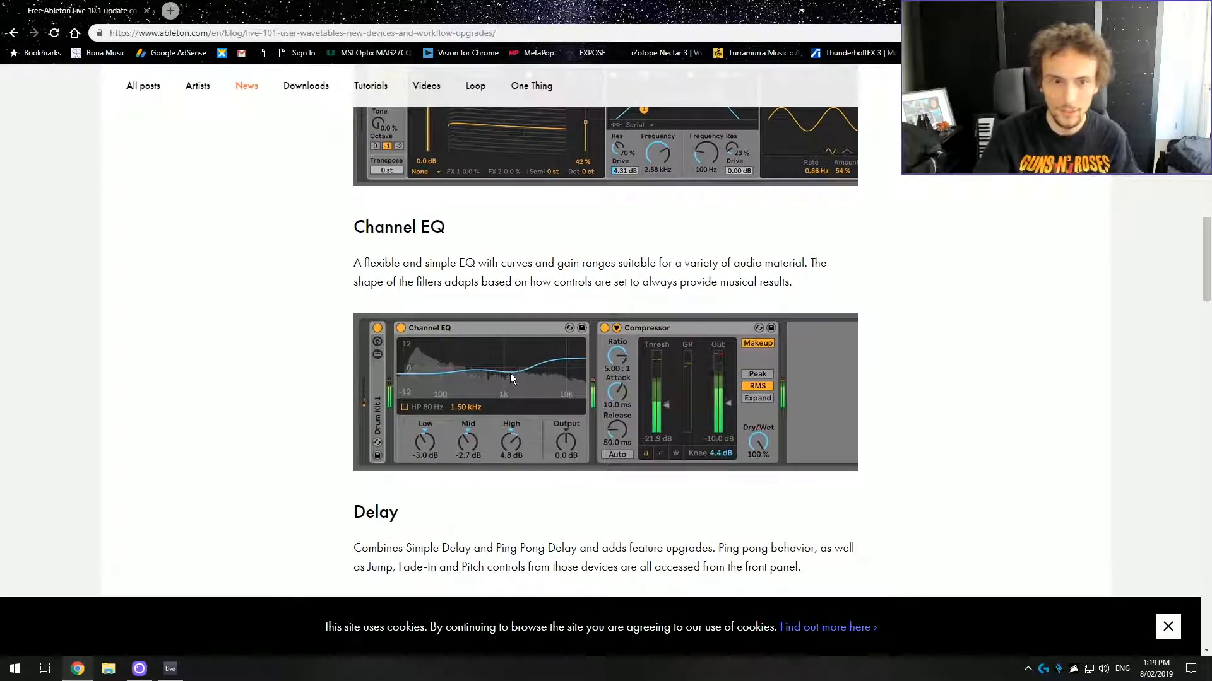
pyautogui.moveTo(354, 218); pyautogui.dragTo(473, 244)
pyautogui.click(473, 244)
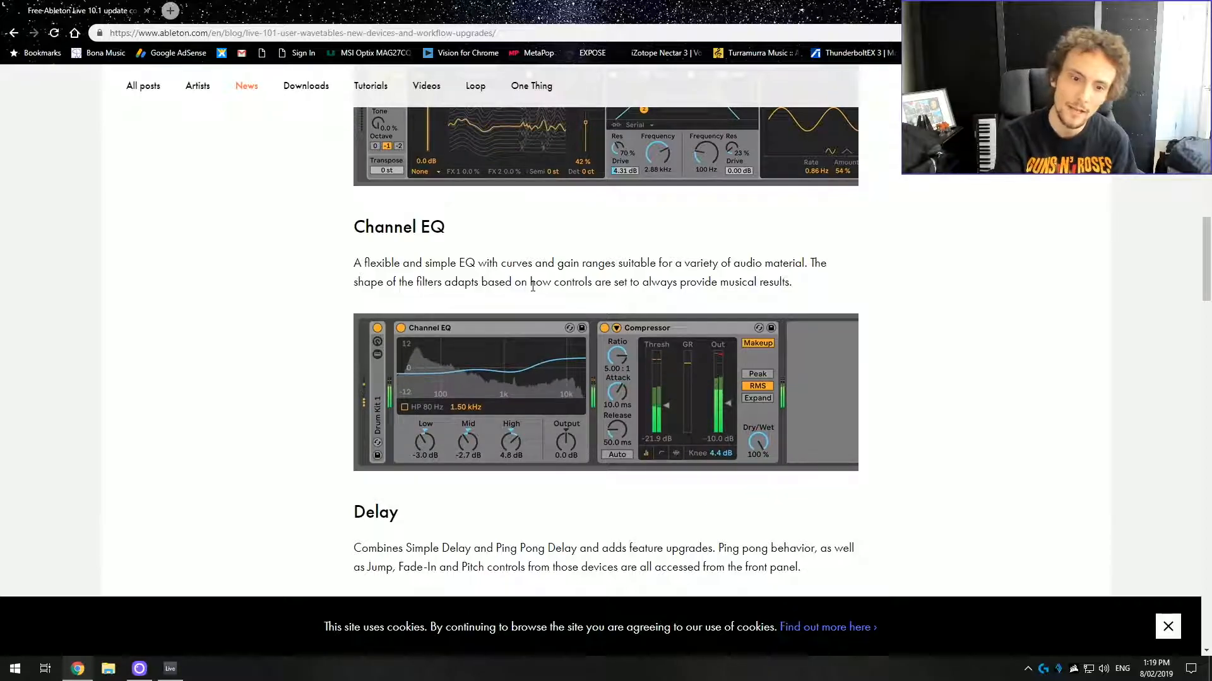
pyautogui.rightClick(571, 194)
pyautogui.click(798, 293)
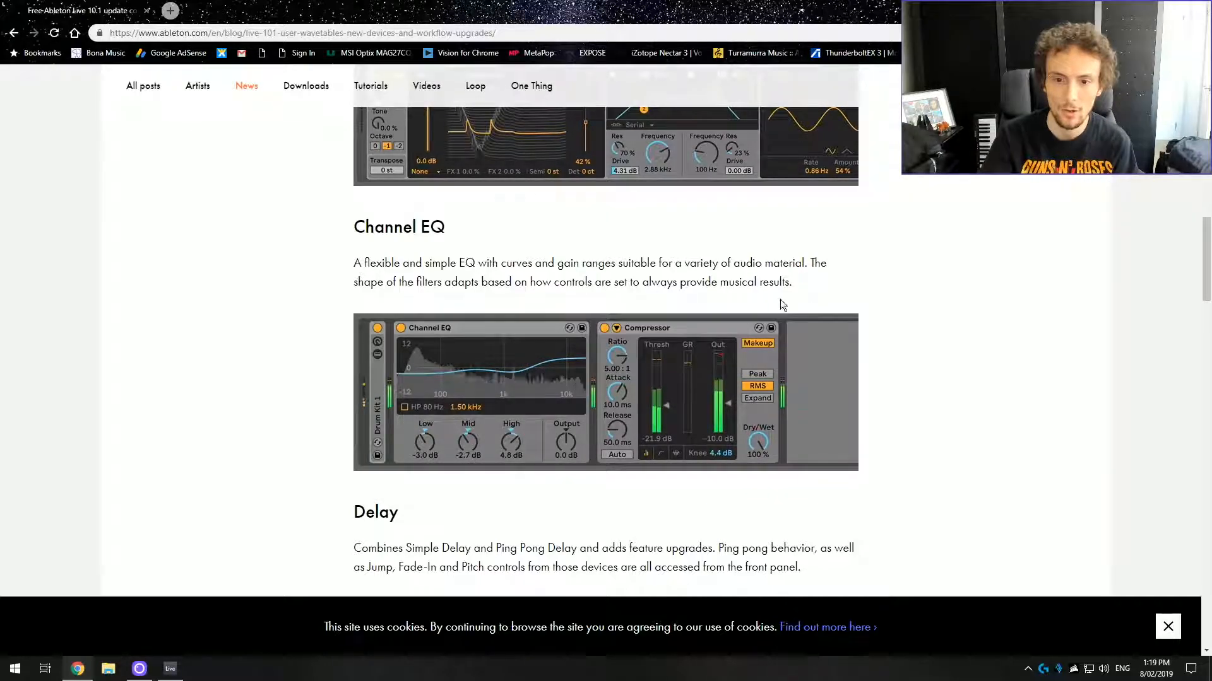
# Read the Delay section of the article and continue to the New automation features section
pyautogui.scroll(-5, 709, 283)
pyautogui.scroll(1, 417, 281)
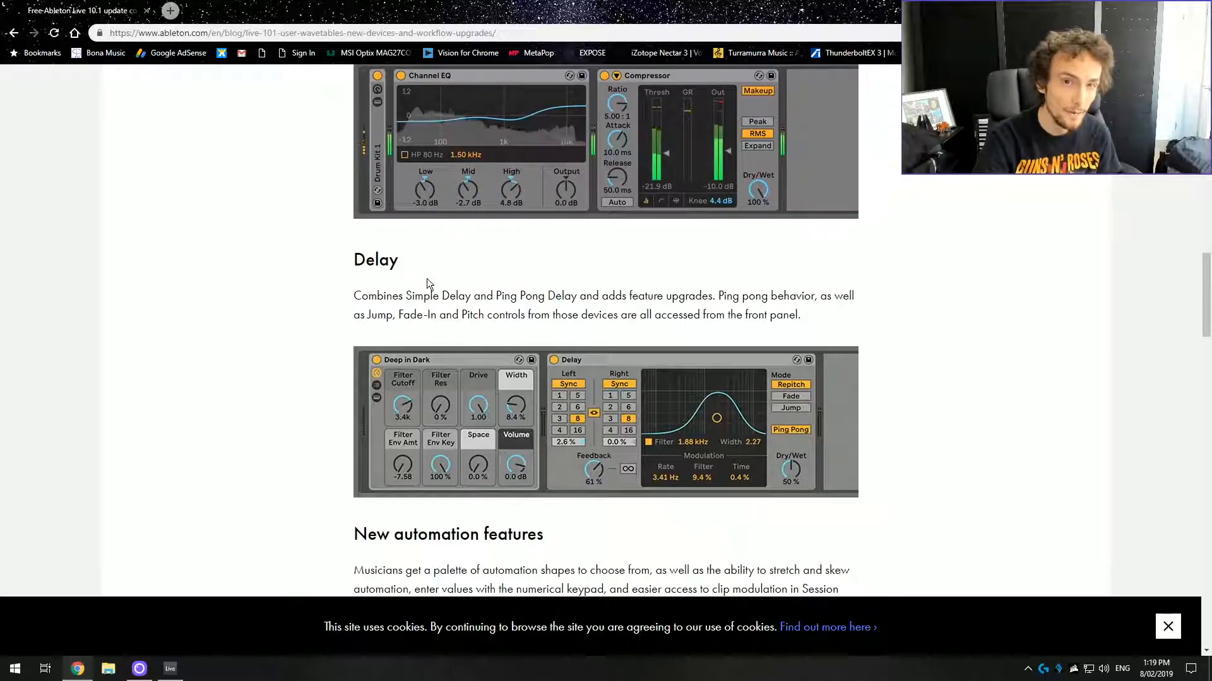
pyautogui.moveTo(351, 257); pyautogui.dragTo(855, 316)
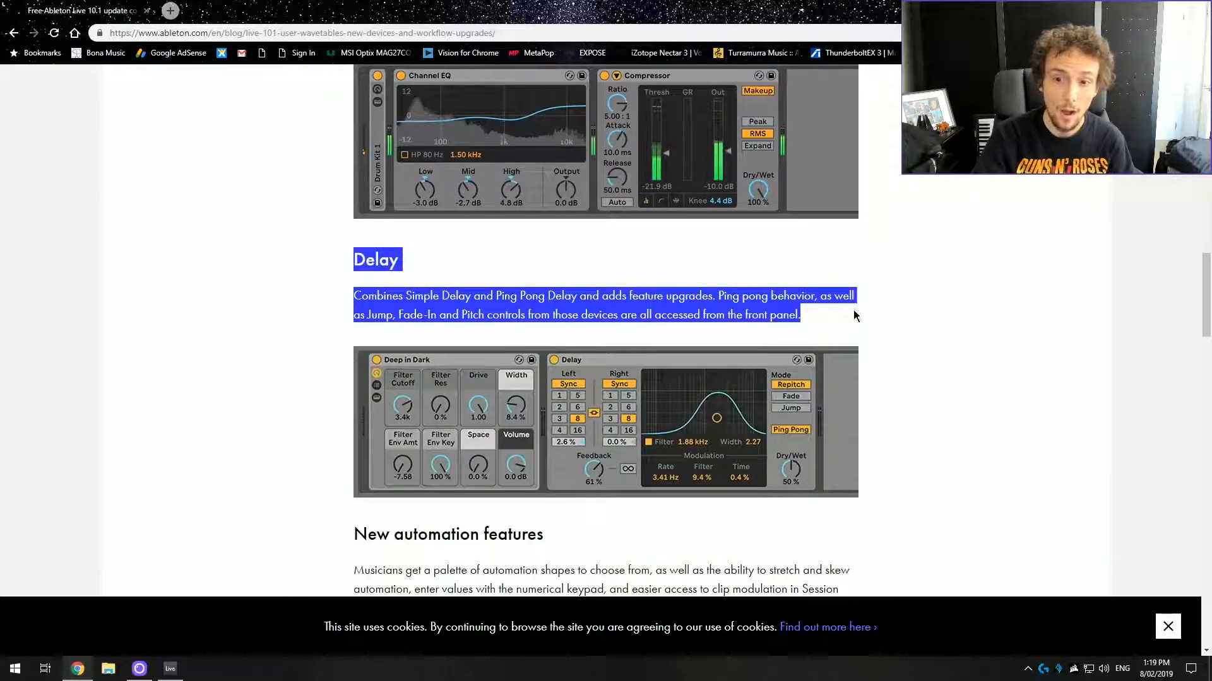
pyautogui.click(140, 669)
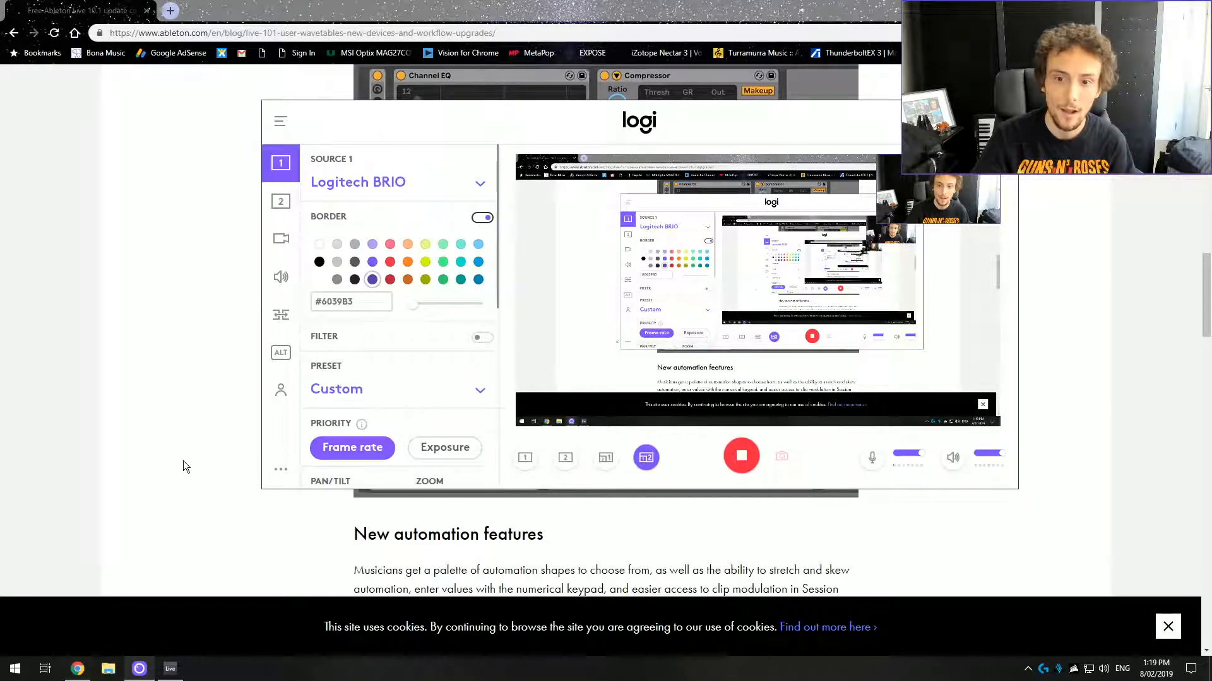
pyautogui.click(86, 433)
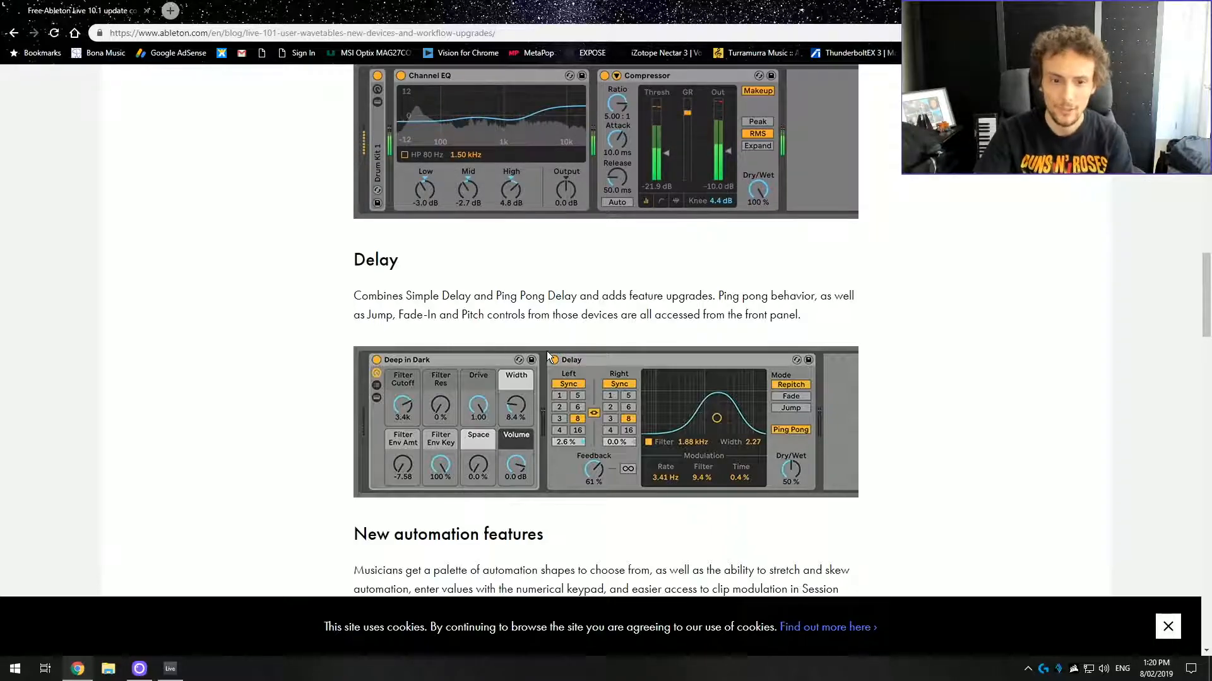
pyautogui.moveTo(403, 315); pyautogui.dragTo(453, 317)
pyautogui.click(755, 408)
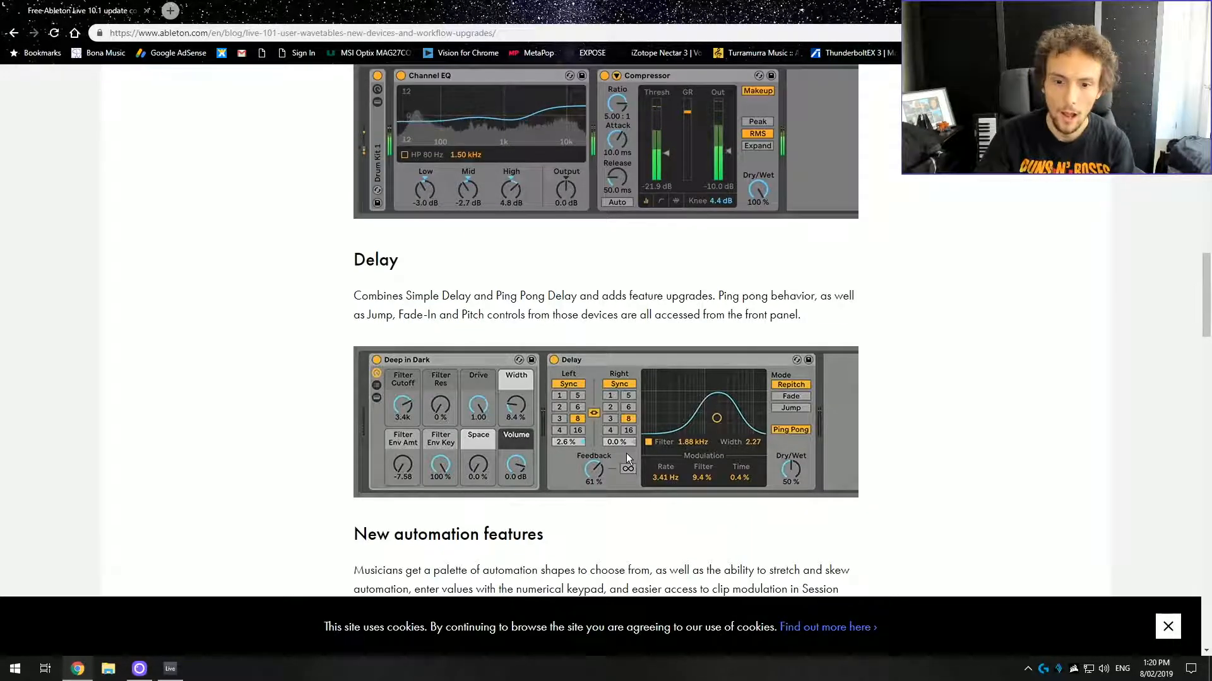
pyautogui.moveTo(365, 321); pyautogui.dragTo(452, 347)
pyautogui.click(565, 342)
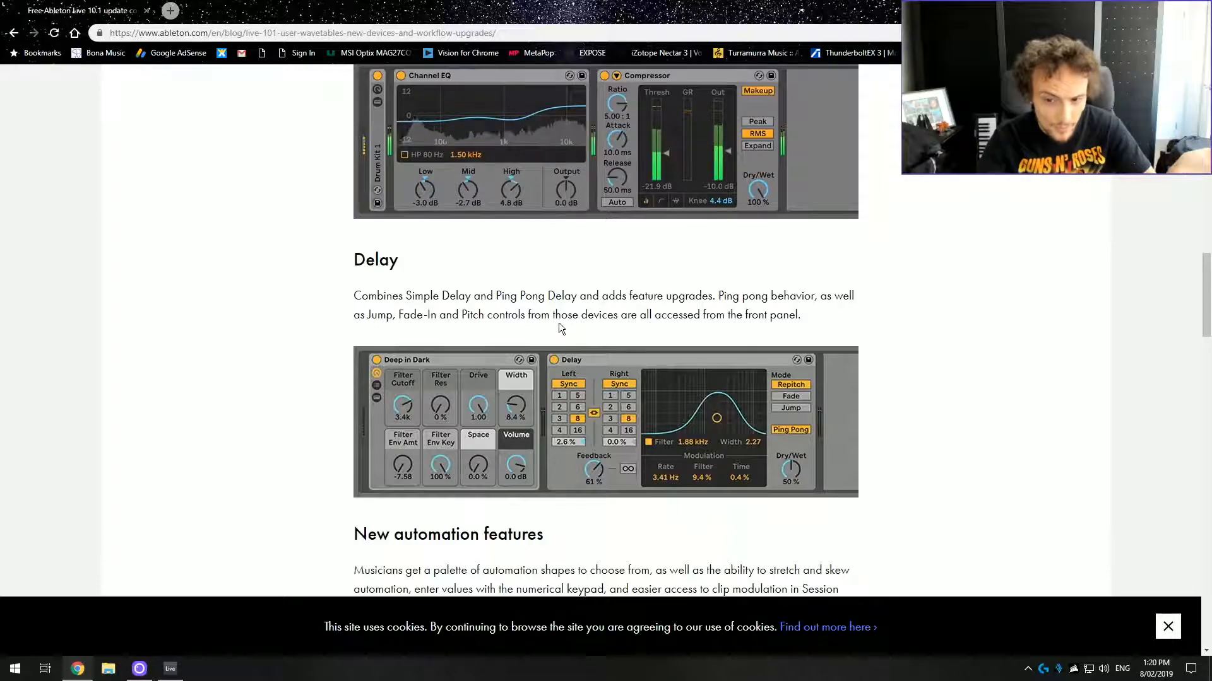
pyautogui.scroll(-6, 785, 414)
pyautogui.scroll(2, 701, 420)
pyautogui.scroll(-4, 662, 398)
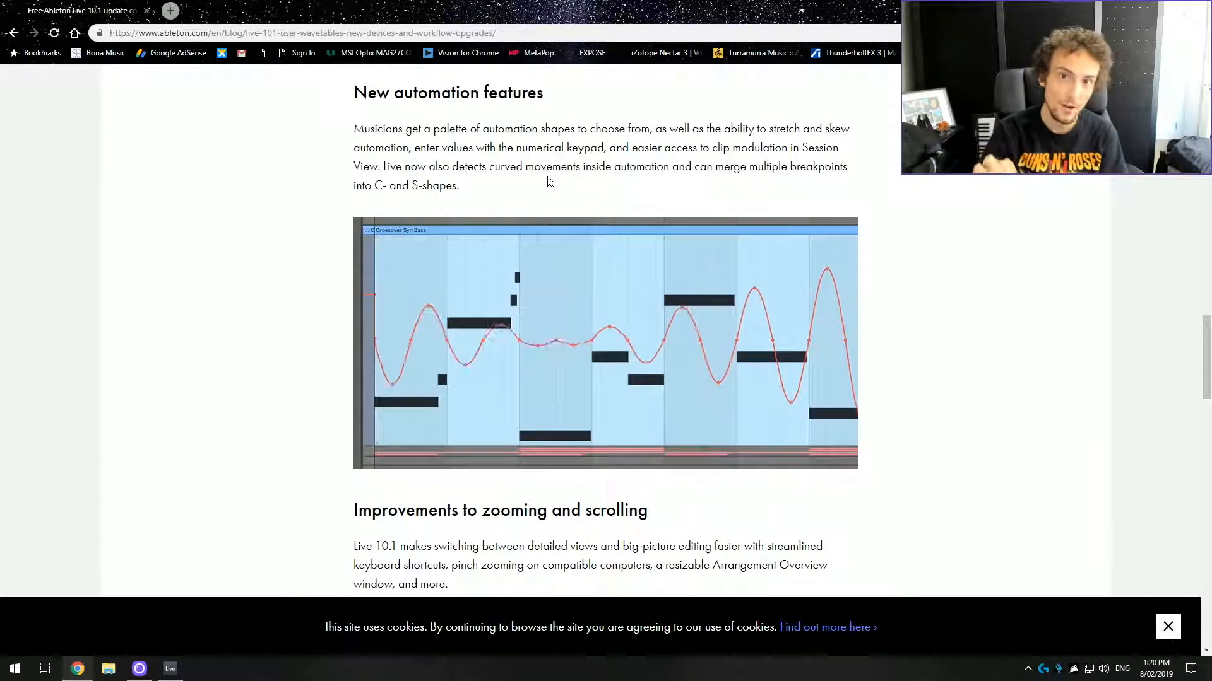
# Switch to Ableton Live and, in Arrangement View, place a MIDI clip on the first track spanning bar 1 to bar 53
pyautogui.click(169, 669)
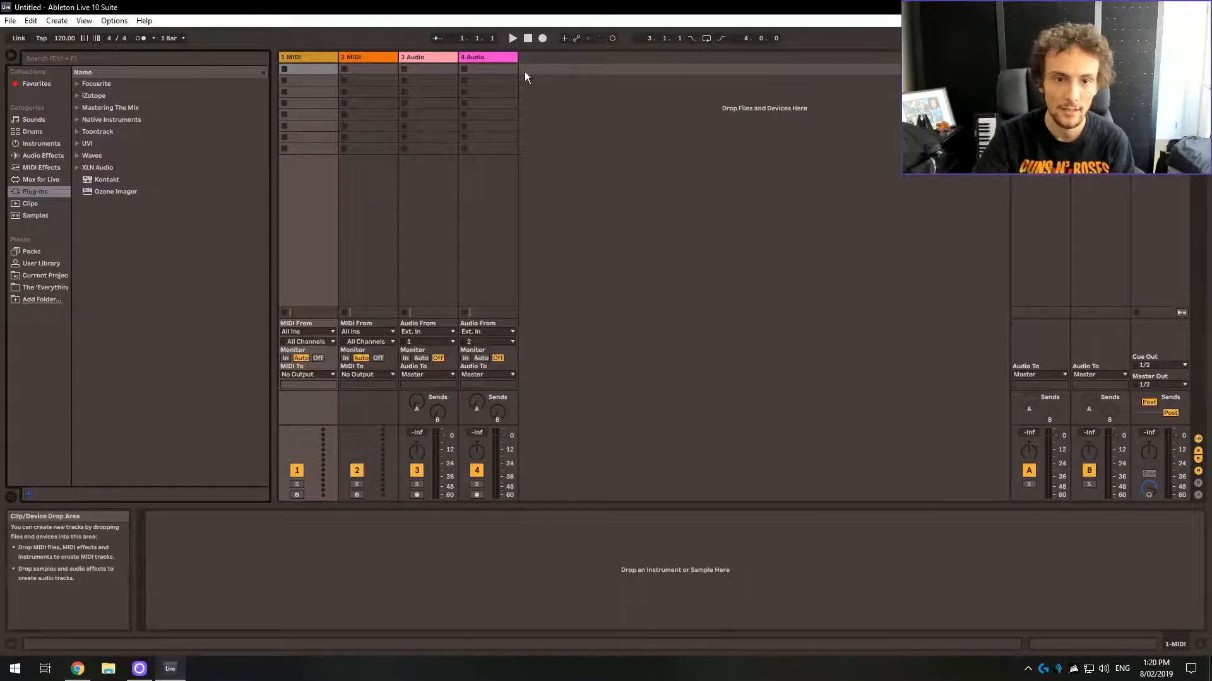
pyautogui.press('Tab')
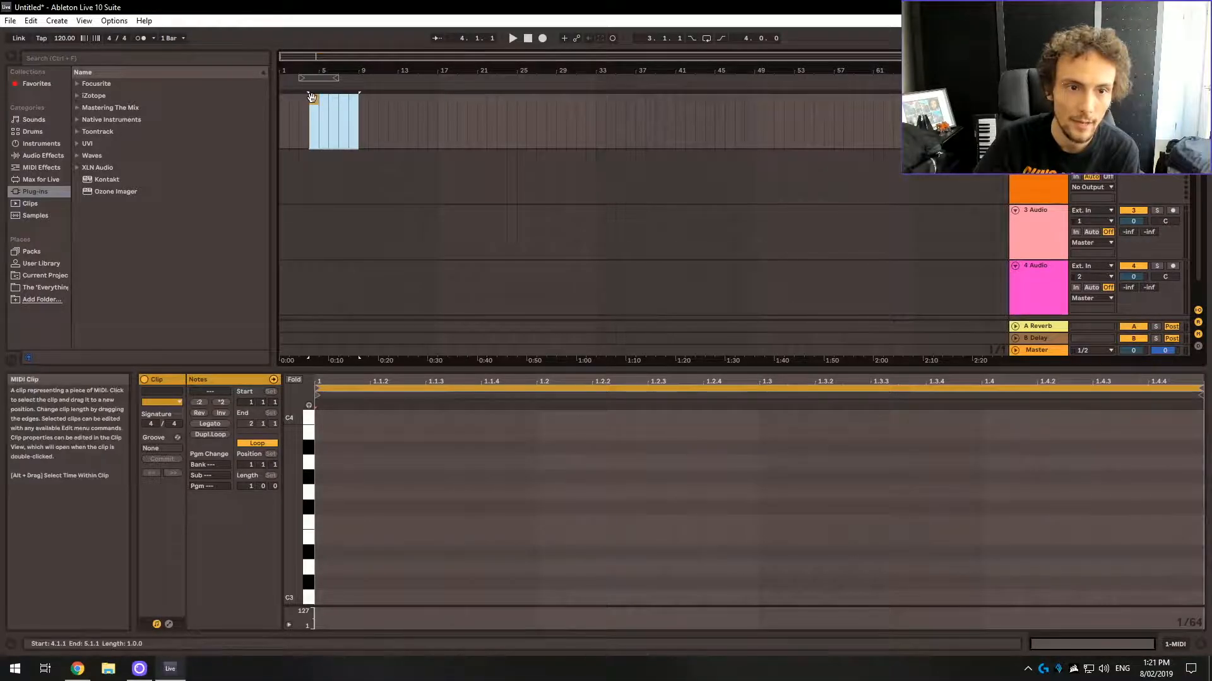
pyautogui.click(302, 103)
pyautogui.moveTo(313, 100); pyautogui.dragTo(283, 101)
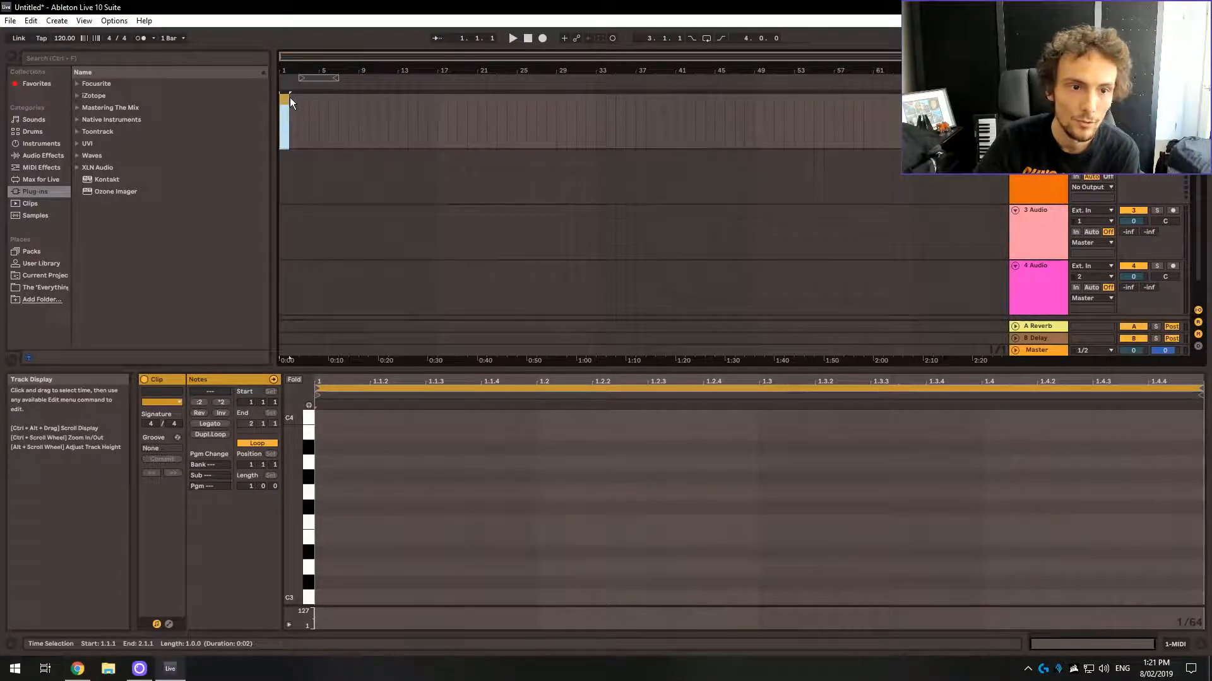
pyautogui.moveTo(287, 100); pyautogui.dragTo(790, 95)
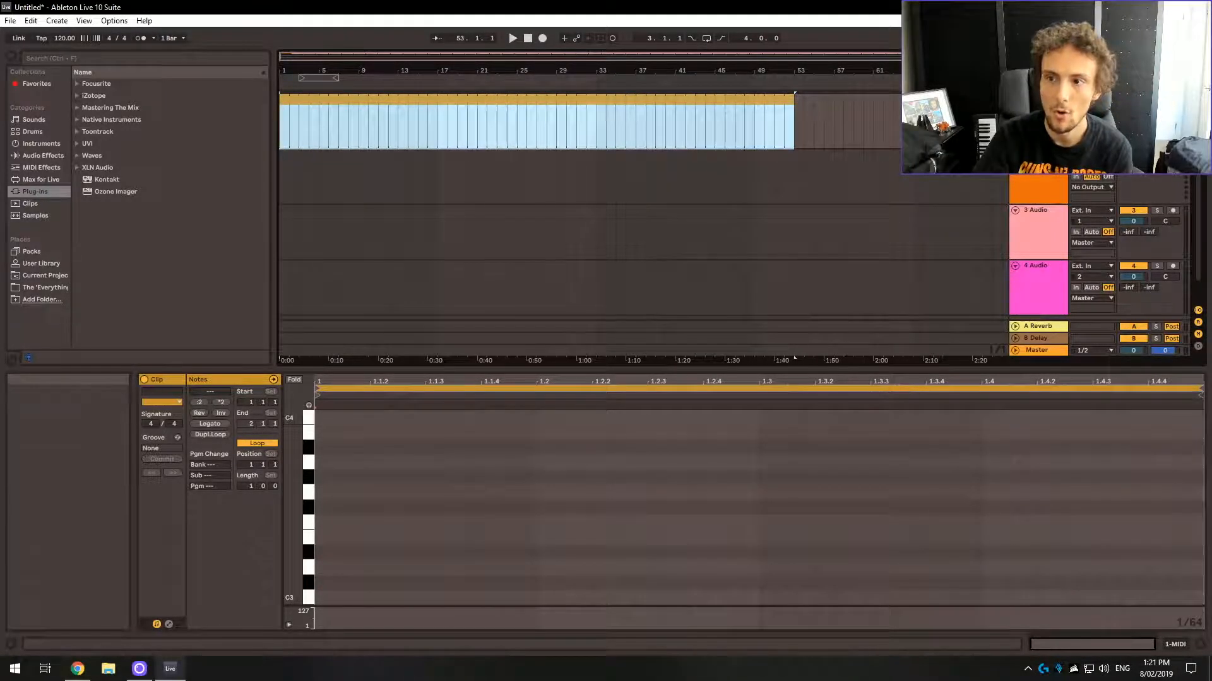
# Show the automation lanes and load the Native Instruments FM8 plug-in onto the first MIDI track
pyautogui.press('a')
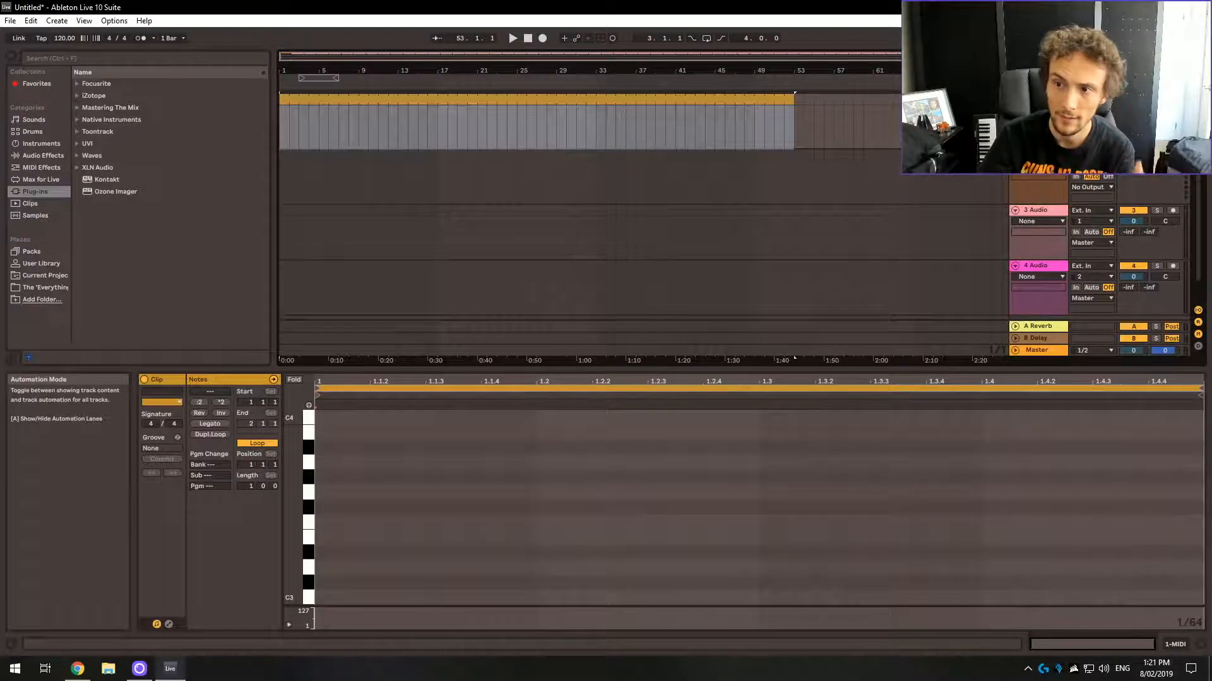
pyautogui.click(1038, 120)
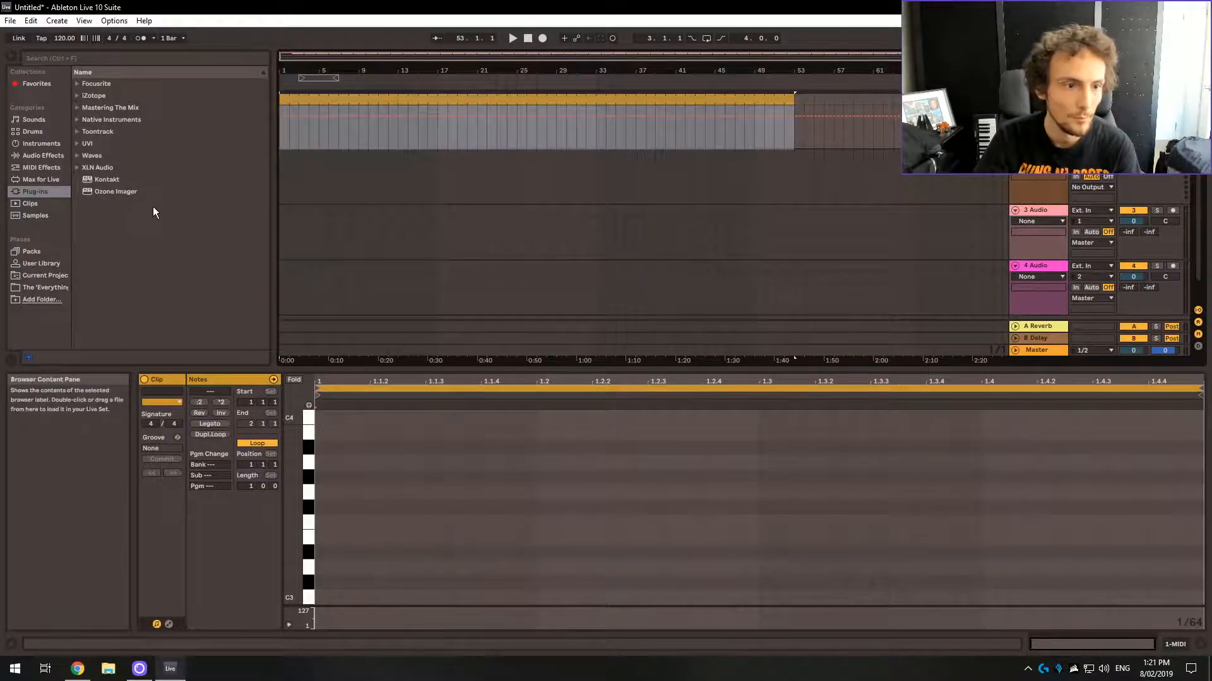
pyautogui.click(92, 96)
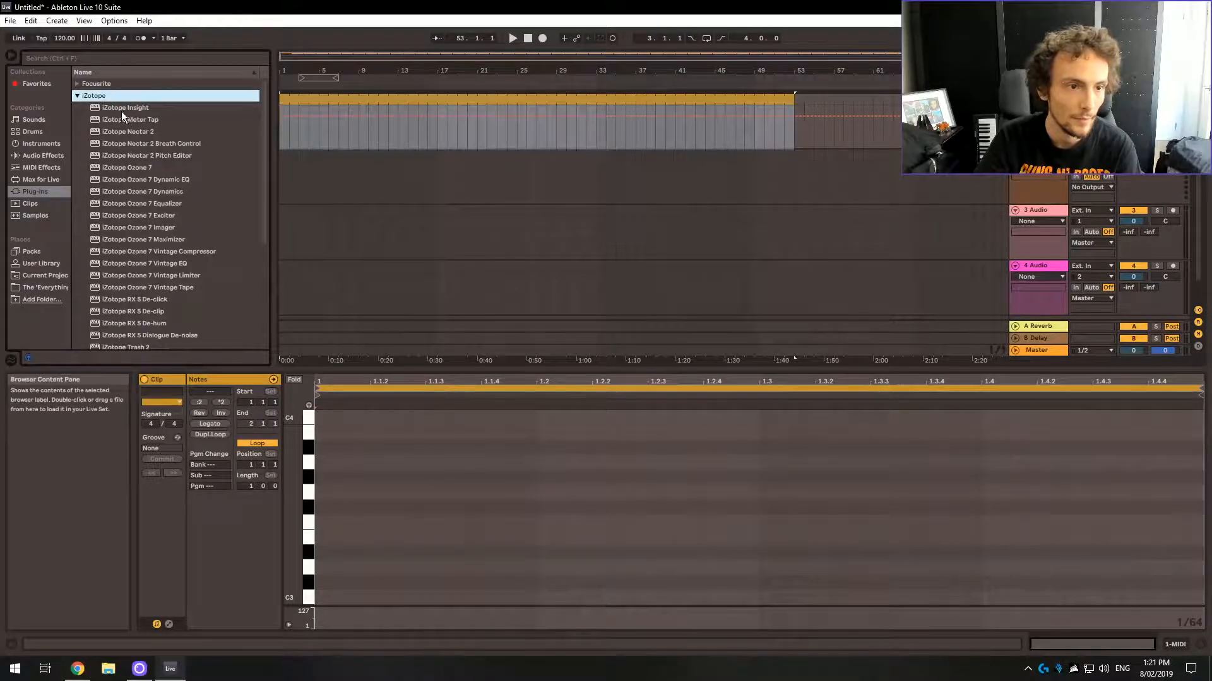
pyautogui.click(94, 96)
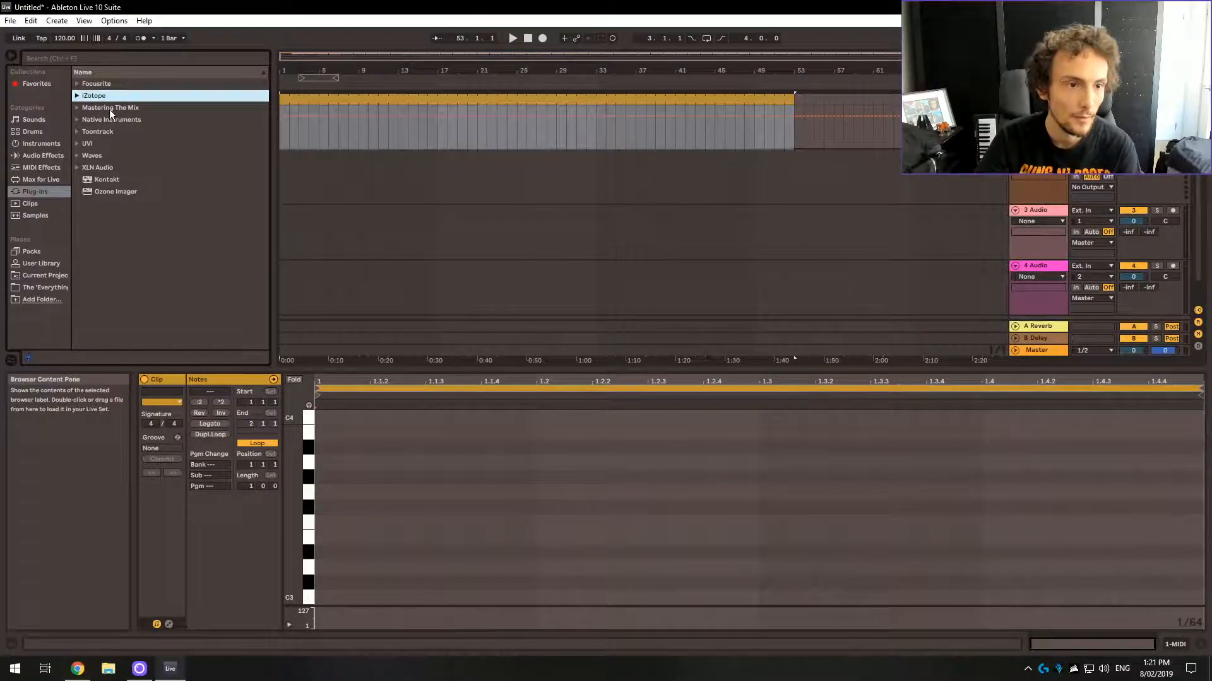
pyautogui.click(118, 120)
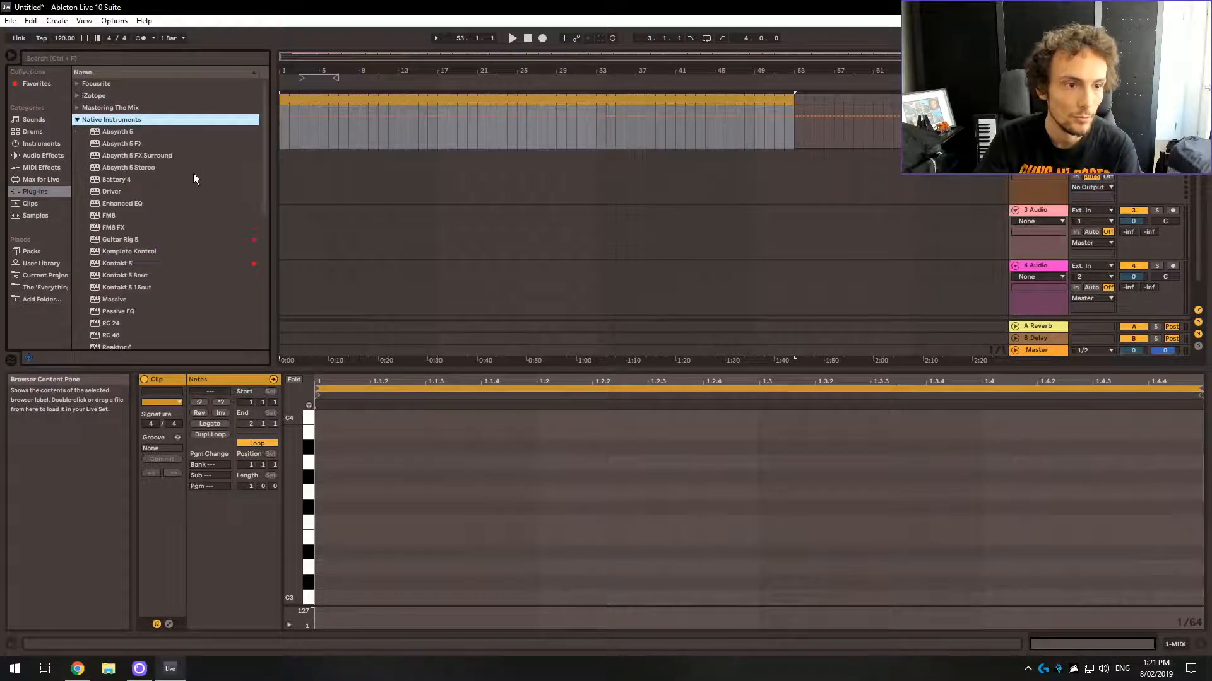
pyautogui.doubleClick(114, 216)
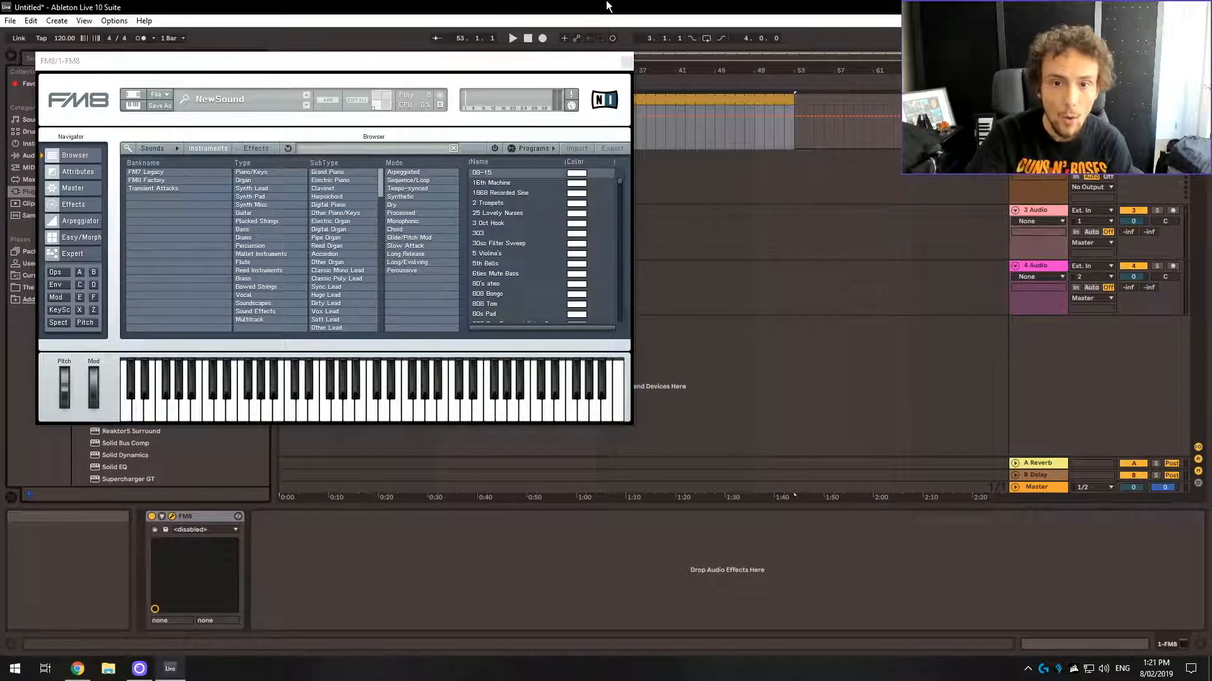
# Choose the Processed mode in FM8's browser, load the "25 Lovely Nurses" sound, and close the plug-in window
pyautogui.click(422, 213)
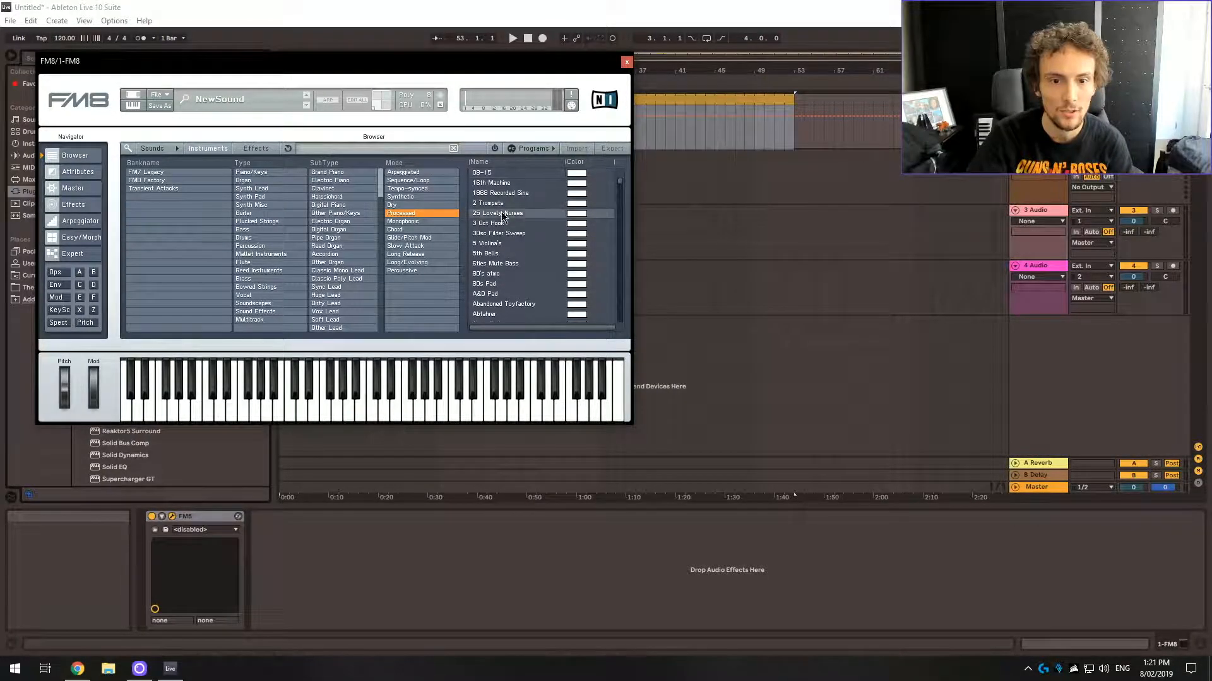
pyautogui.click(494, 214)
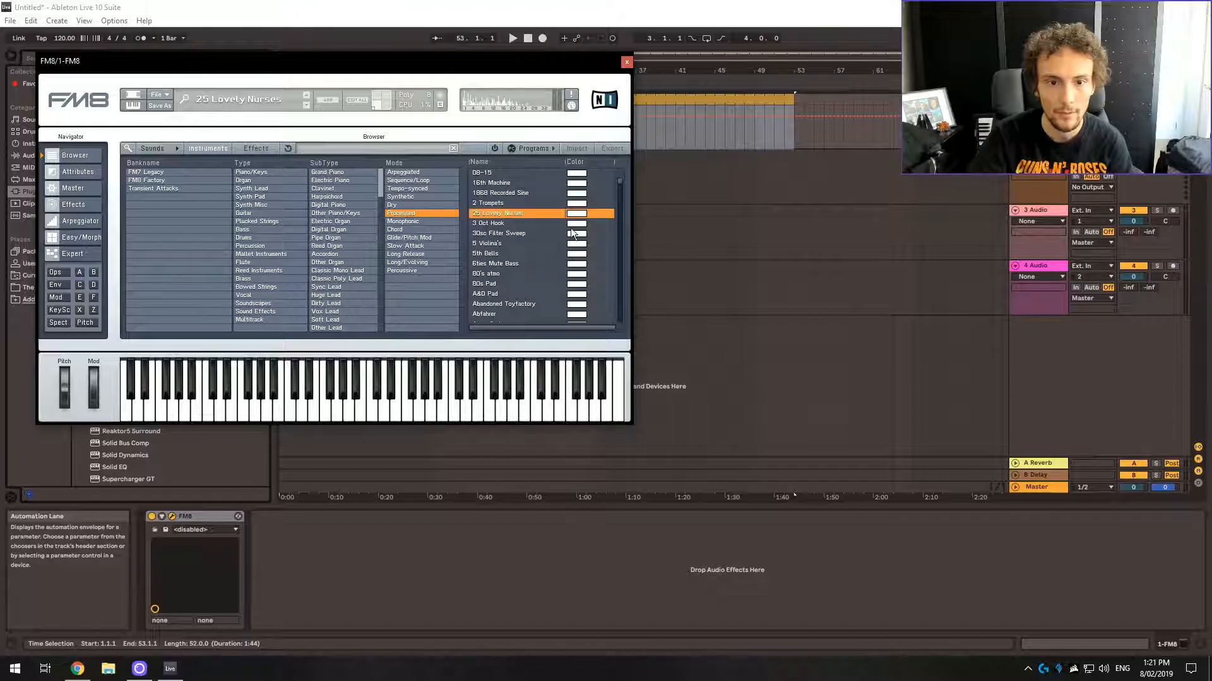
pyautogui.click(627, 62)
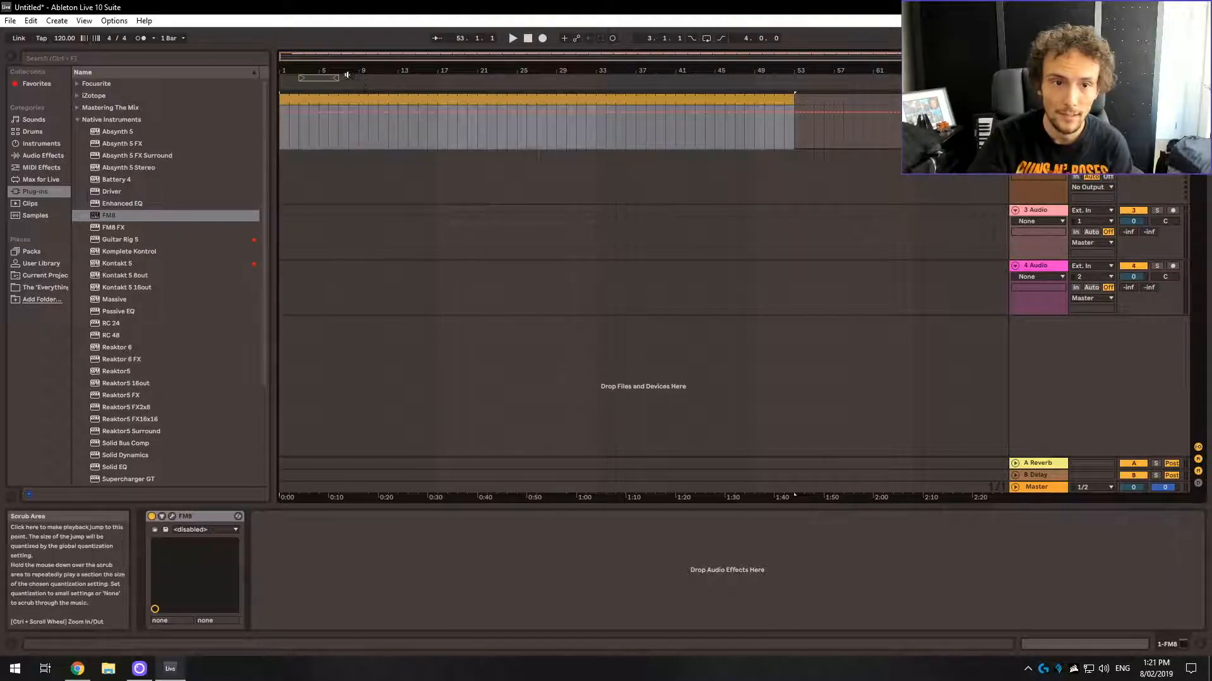
# Enlarge the first track and draw a wave-shaped volume automation curve across roughly bars 1 to 34
pyautogui.moveTo(347, 73); pyautogui.dragTo(407, 99)
pyautogui.moveTo(1038, 150); pyautogui.dragTo(1038, 374)
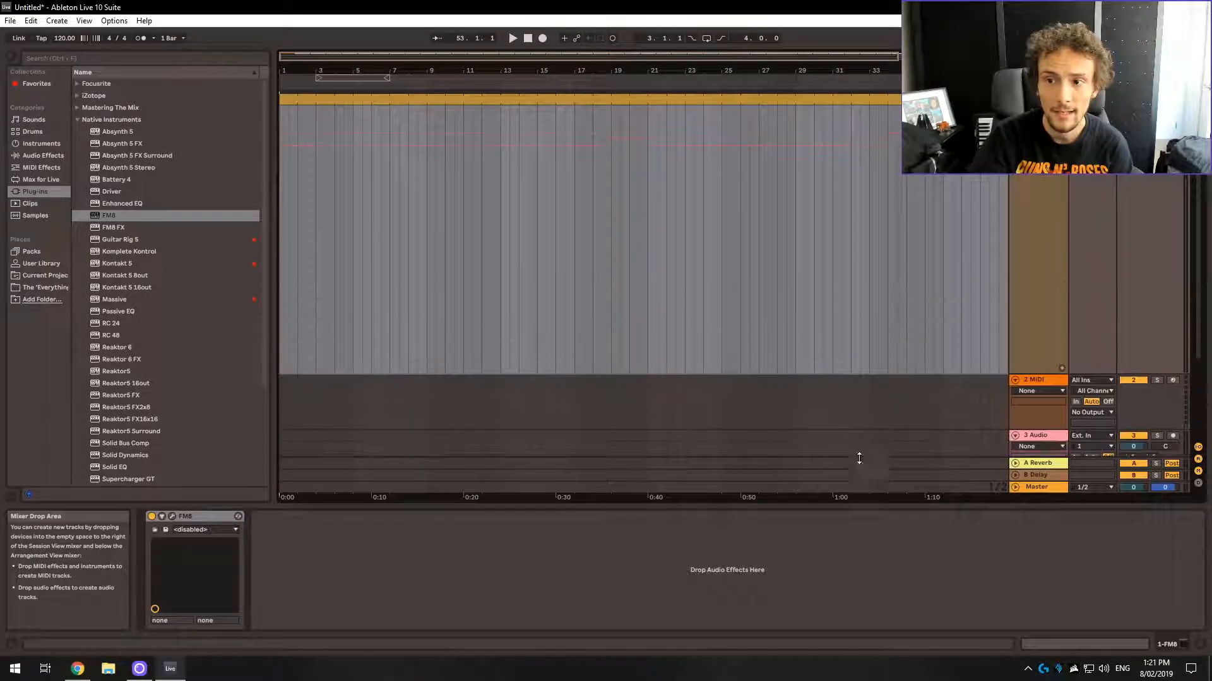
pyautogui.moveTo(284, 207)
pyautogui.mouseDown()
pyautogui.moveTo(437, 221)
pyautogui.moveTo(583, 140)
pyautogui.mouseUp()
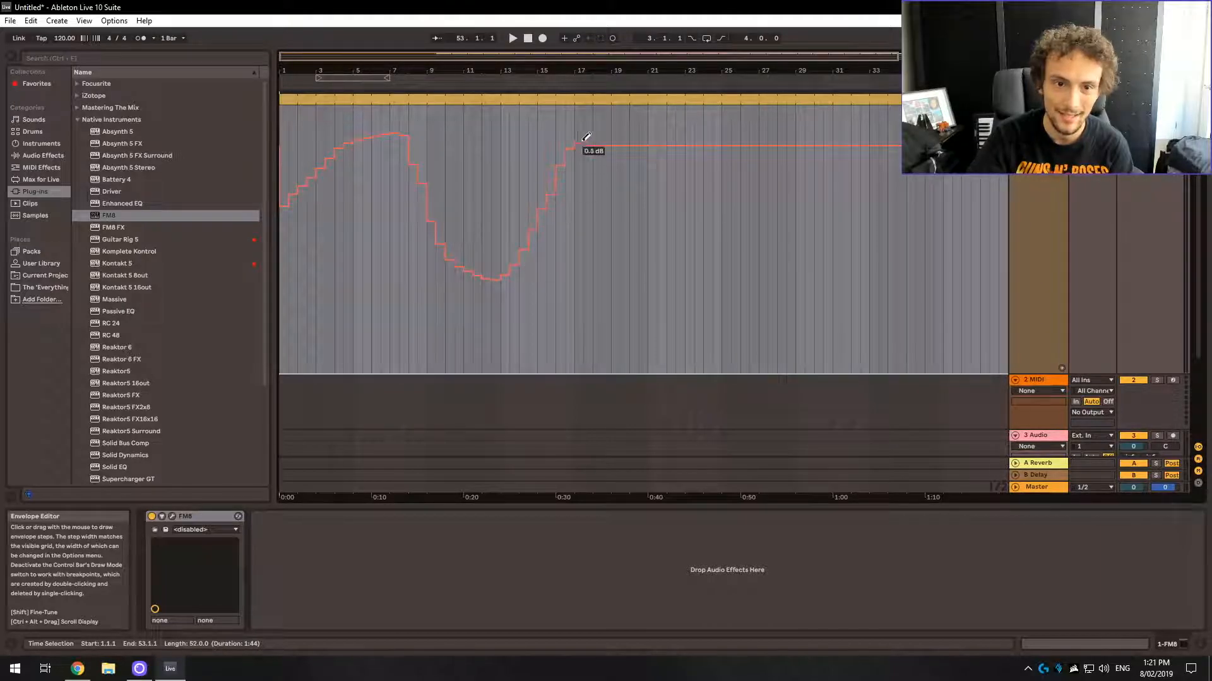
pyautogui.moveTo(712, 278)
pyautogui.mouseDown()
pyautogui.moveTo(839, 154)
pyautogui.moveTo(883, 183)
pyautogui.mouseUp()
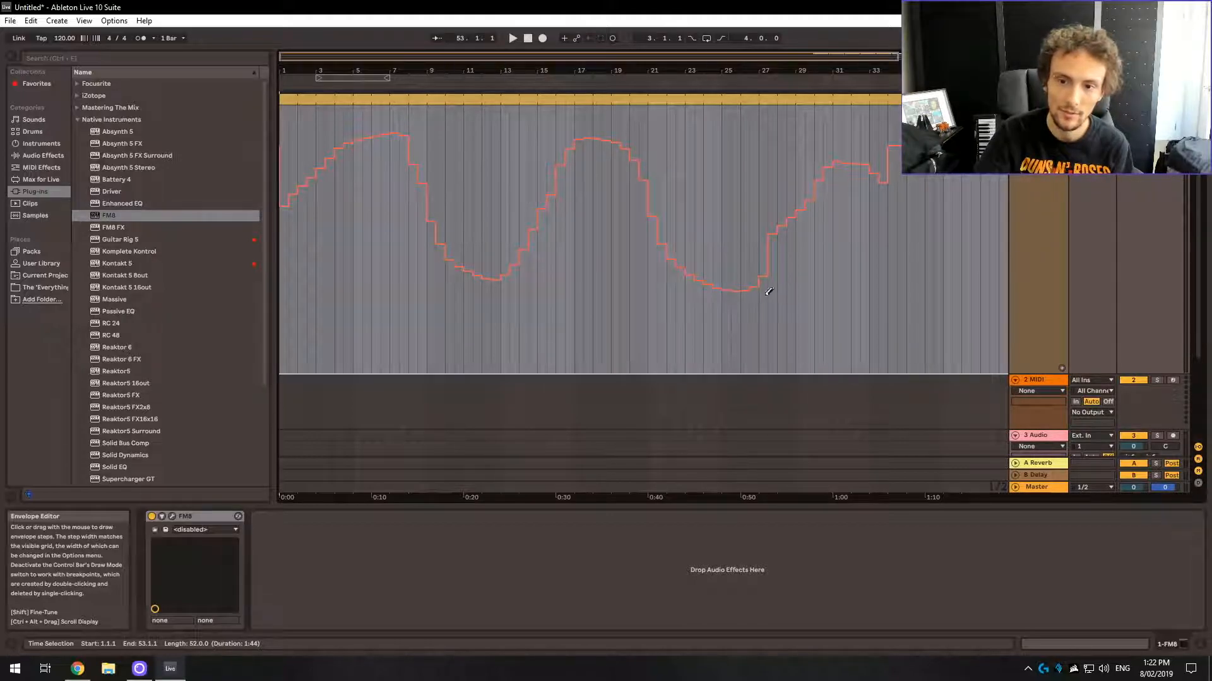
pyautogui.moveTo(900, 138)
pyautogui.mouseDown()
pyautogui.moveTo(802, 172)
pyautogui.moveTo(733, 278)
pyautogui.moveTo(635, 145)
pyautogui.moveTo(487, 274)
pyautogui.moveTo(468, 270)
pyautogui.moveTo(355, 120)
pyautogui.moveTo(284, 235)
pyautogui.mouseUp()
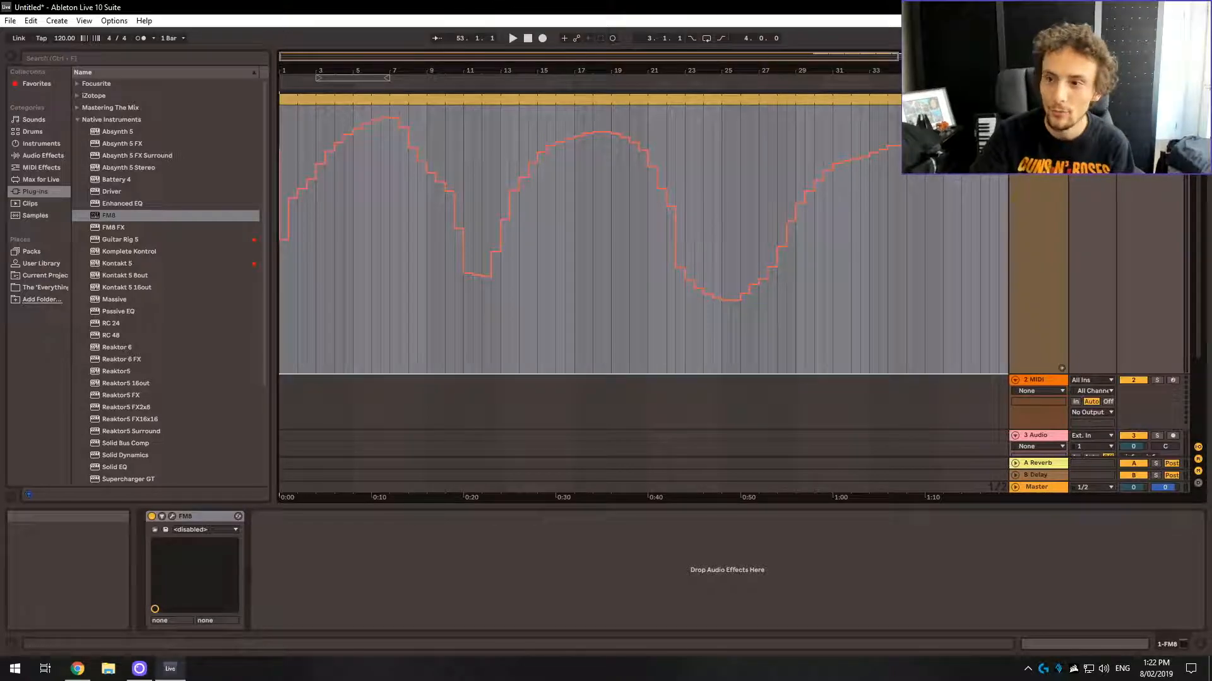
pyautogui.press('a')
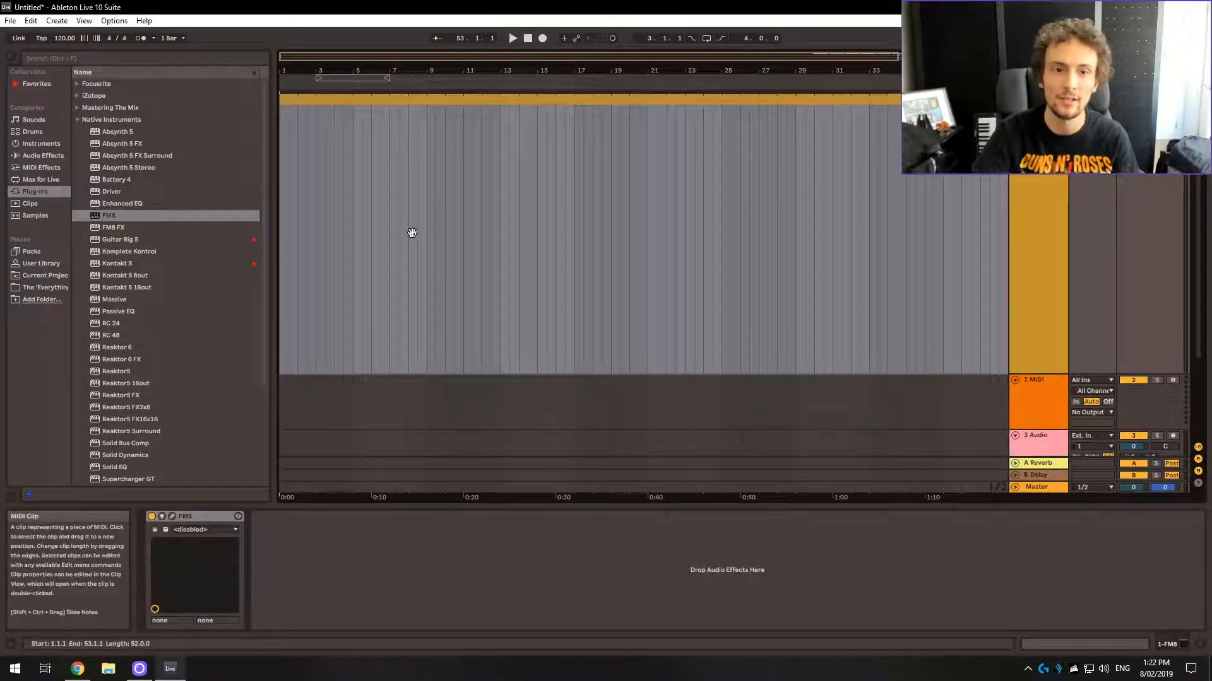
pyautogui.click(453, 304)
pyautogui.moveTo(409, 303); pyautogui.dragTo(615, 279)
pyautogui.rightClick(569, 296)
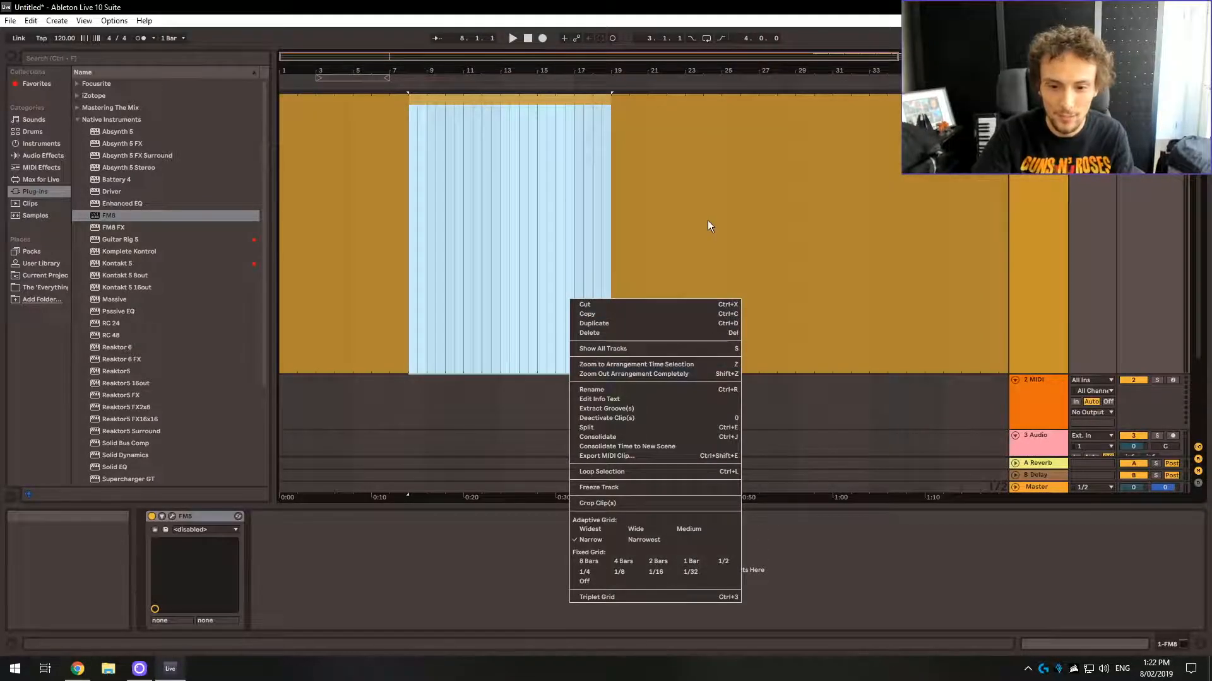
pyautogui.click(935, 280)
pyautogui.press('a')
# Draw a nearly flat, low volume line over the automation from about bar 6 to bar 19
pyautogui.rightClick(511, 211)
pyautogui.click(491, 204)
pyautogui.moveTo(381, 264); pyautogui.dragTo(607, 269)
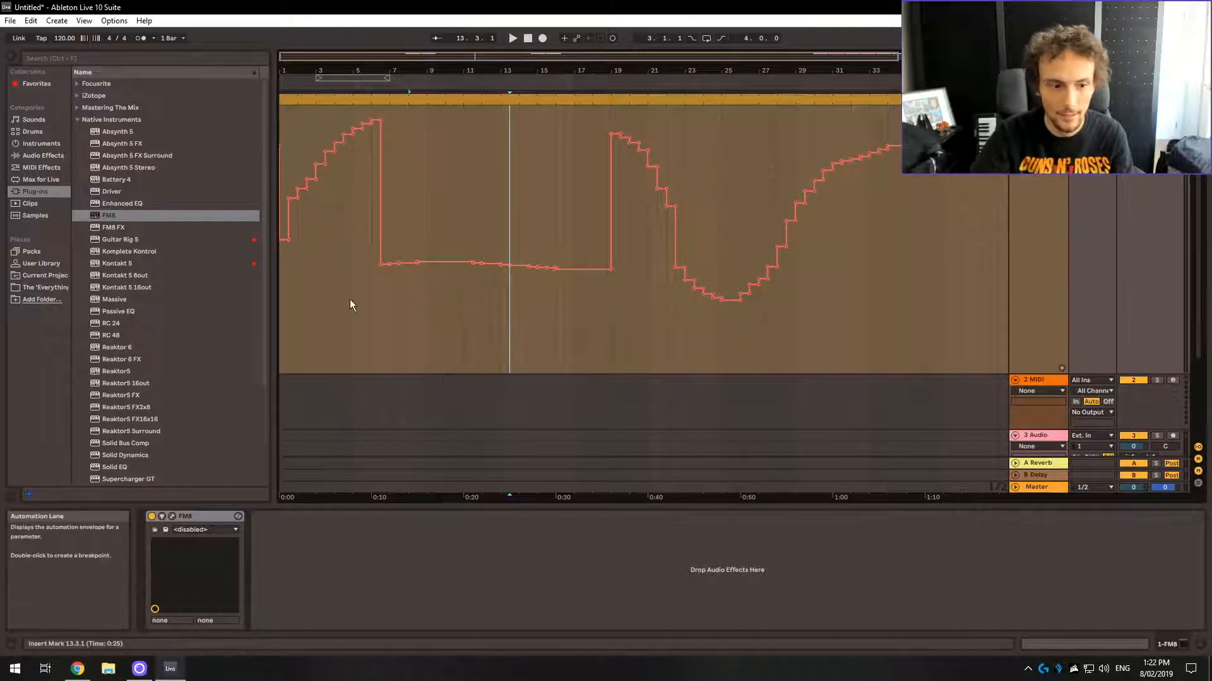
# Examine the editing options offered for selected time ranges of the first track's volume automation
pyautogui.moveTo(409, 302); pyautogui.dragTo(639, 297)
pyautogui.rightClick(537, 295)
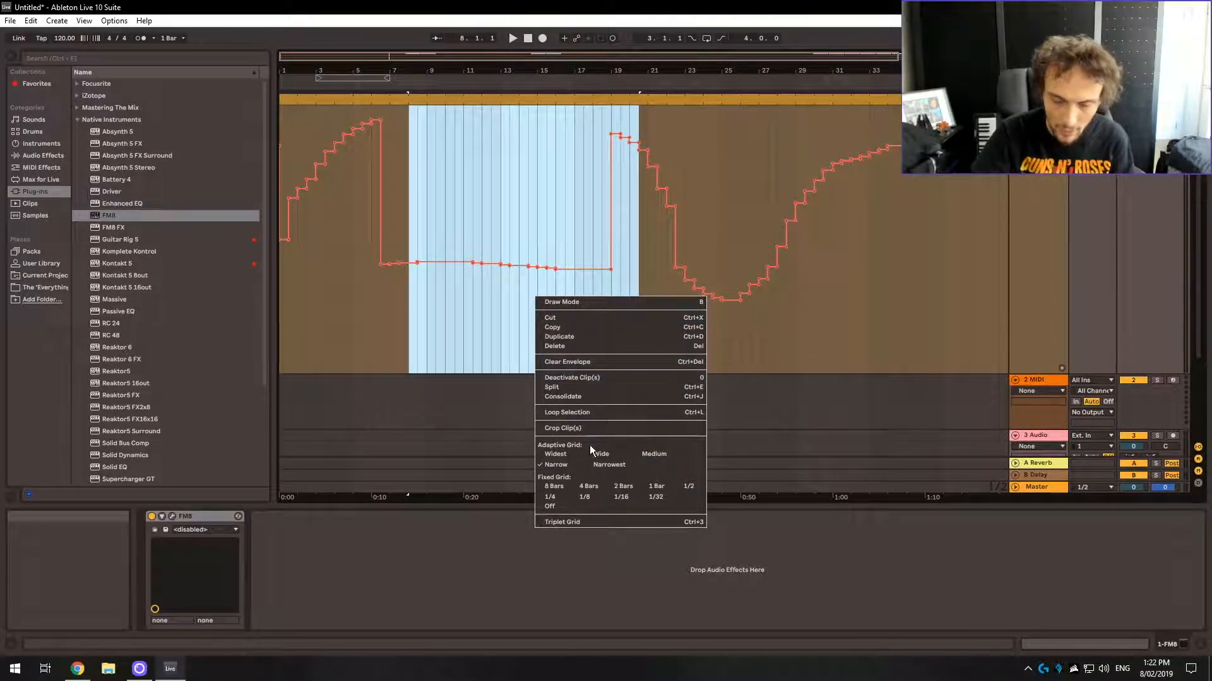
pyautogui.click(470, 307)
pyautogui.moveTo(437, 312); pyautogui.dragTo(658, 328)
pyautogui.moveTo(502, 332); pyautogui.dragTo(828, 346)
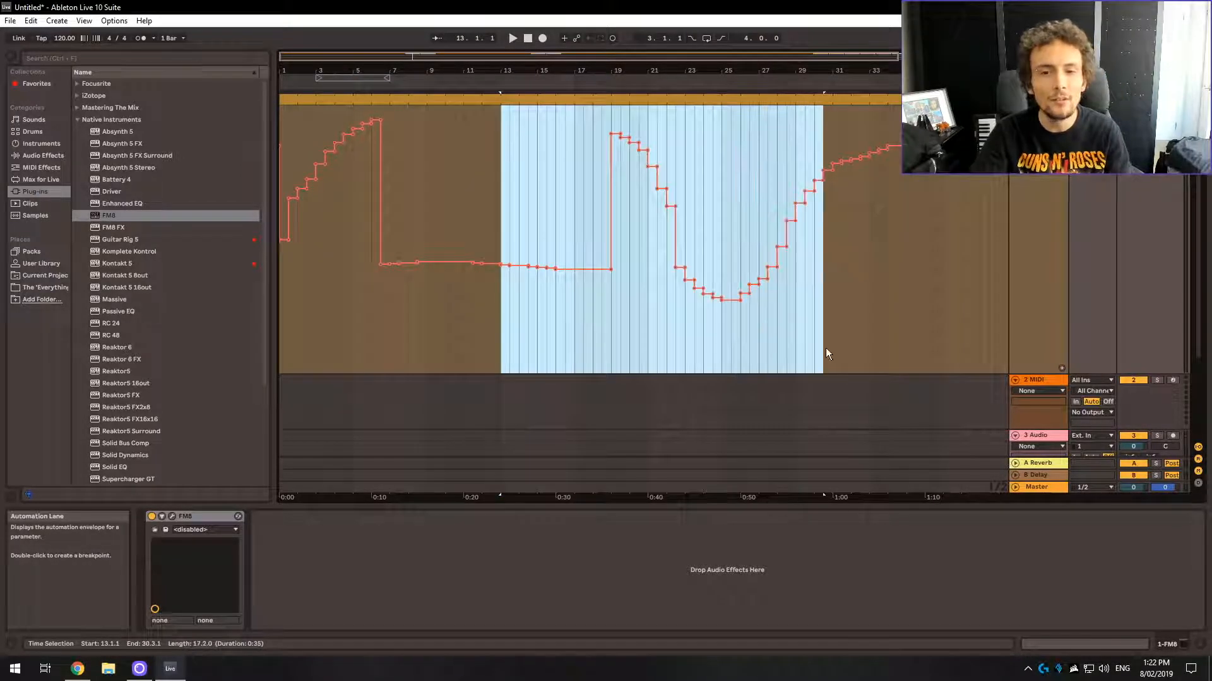
pyautogui.click(609, 330)
pyautogui.moveTo(608, 330); pyautogui.dragTo(782, 335)
pyautogui.click(769, 334)
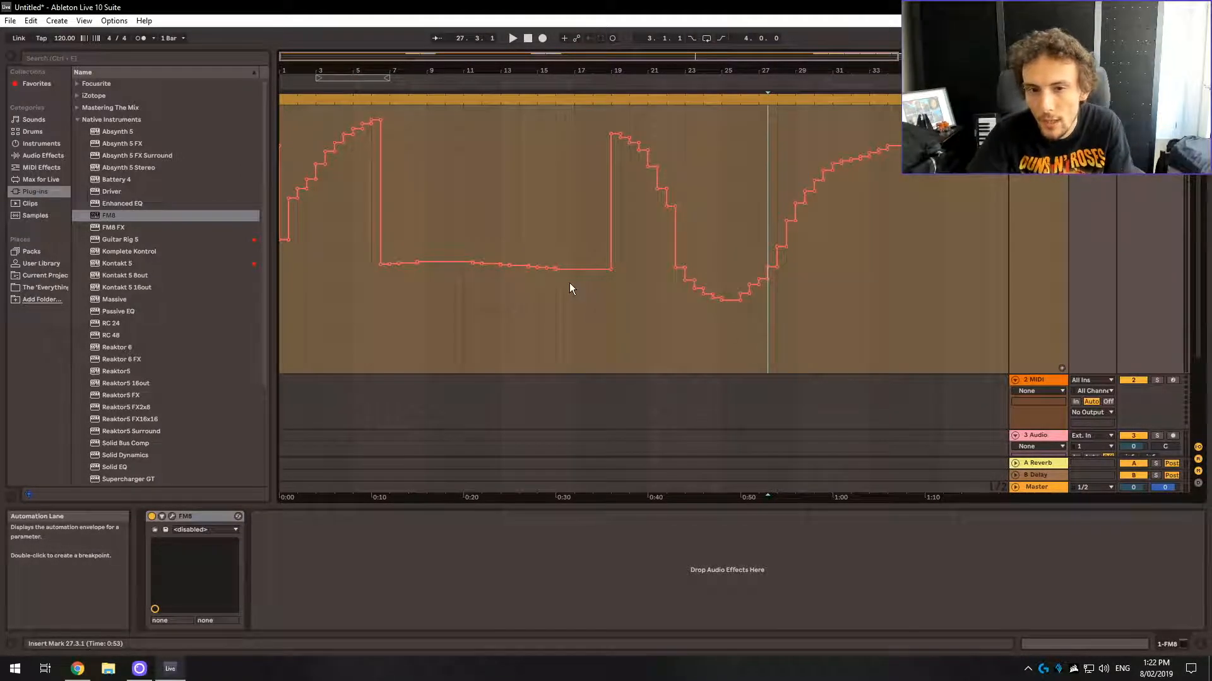
# Raise a volume automation breakpoint near bar 16 to about -9.58 dB and delete that breakpoint again
pyautogui.moveTo(578, 269); pyautogui.dragTo(572, 214)
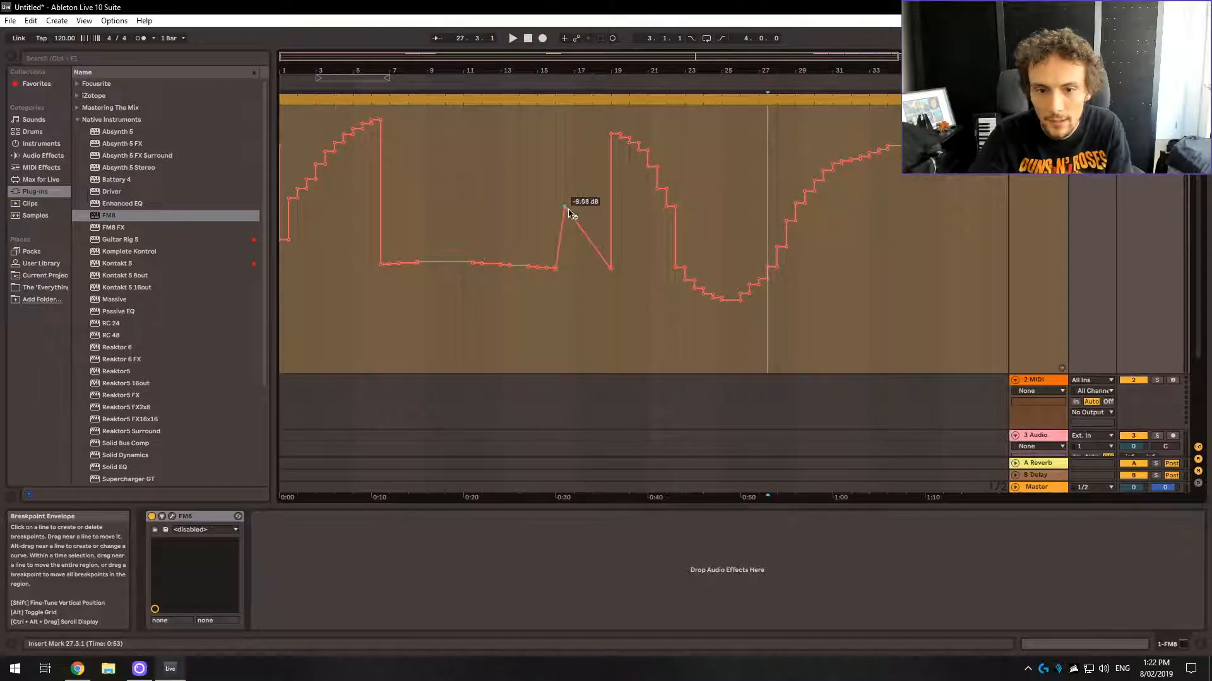
pyautogui.click(567, 207)
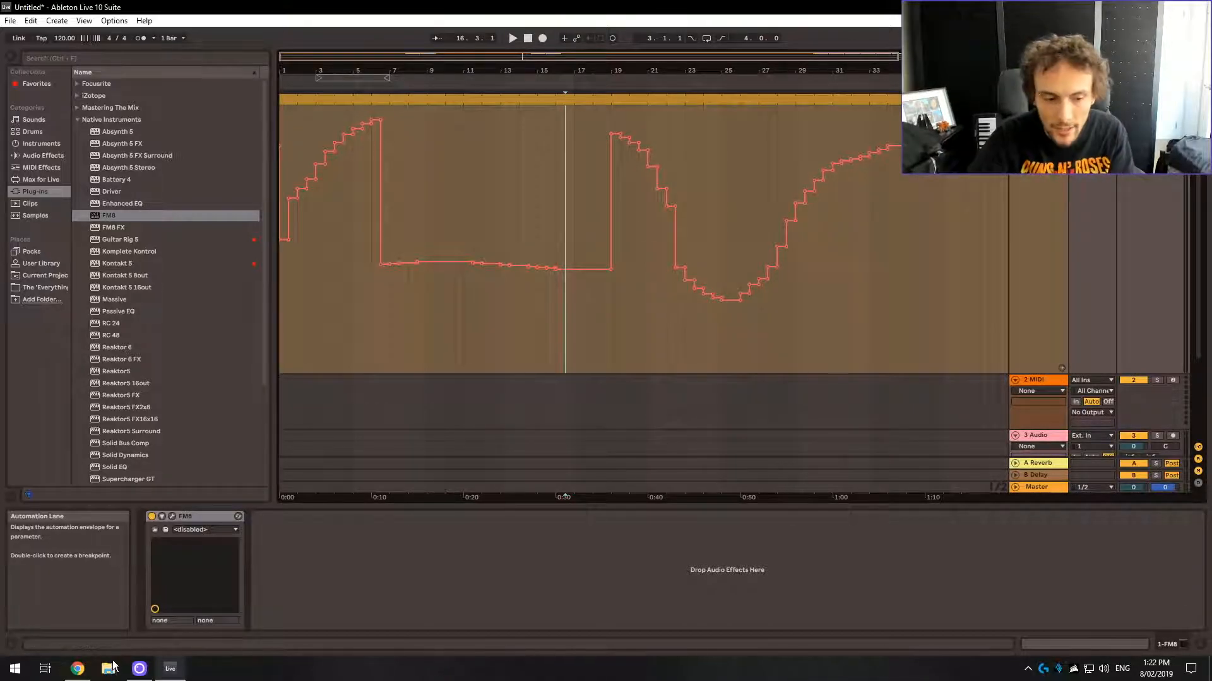
# Switch to Chrome to examine the "New automation features" section of the Live 10.1 article, and return to Live
pyautogui.click(78, 669)
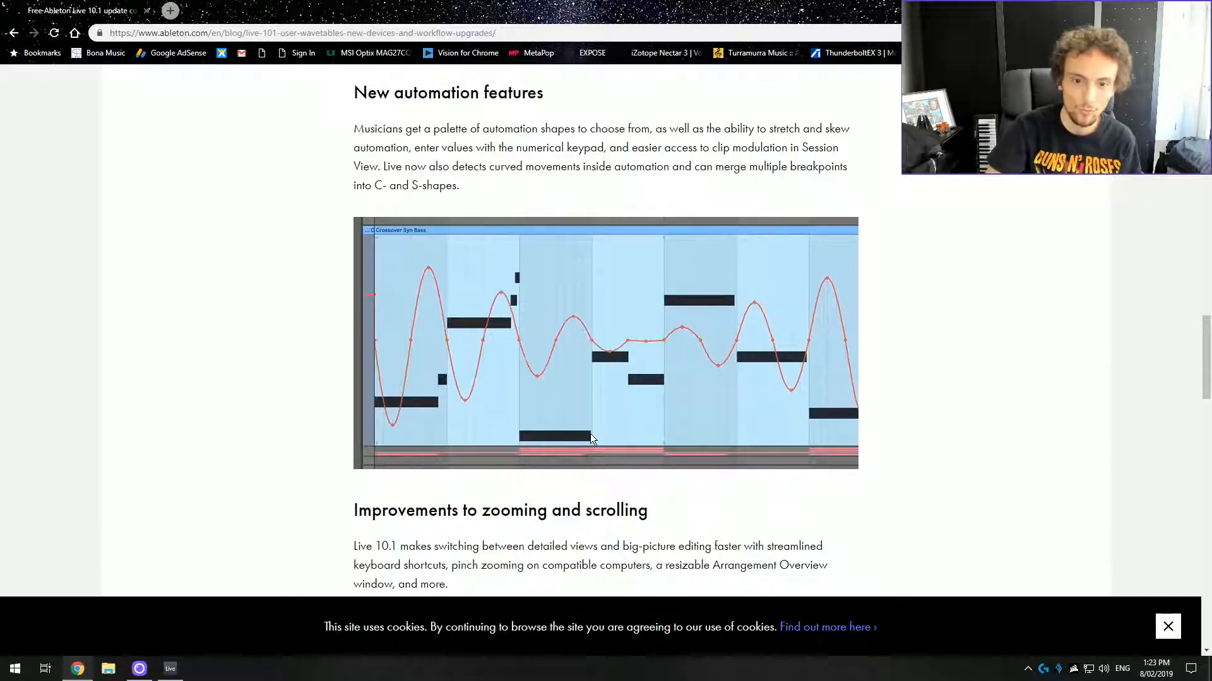
pyautogui.click(170, 669)
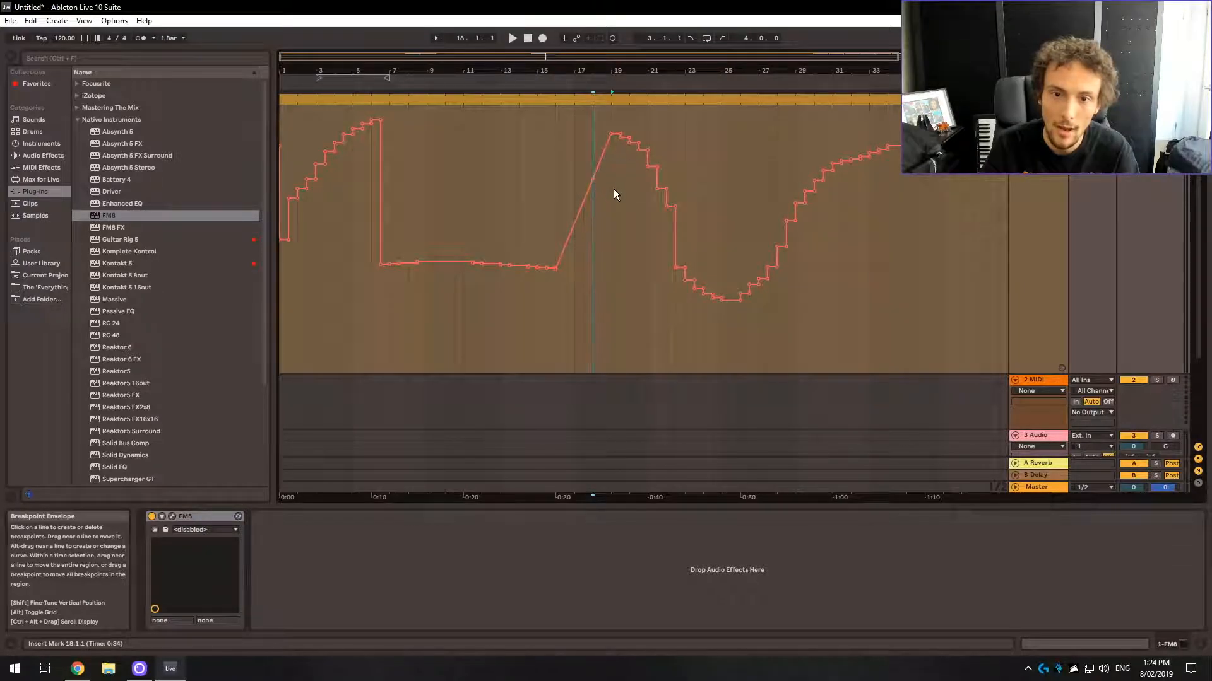
# Adjust the first track's automation ramp near bar 17, reset the track volume to 0.0 dB, and delete its volume automation
pyautogui.click(583, 202)
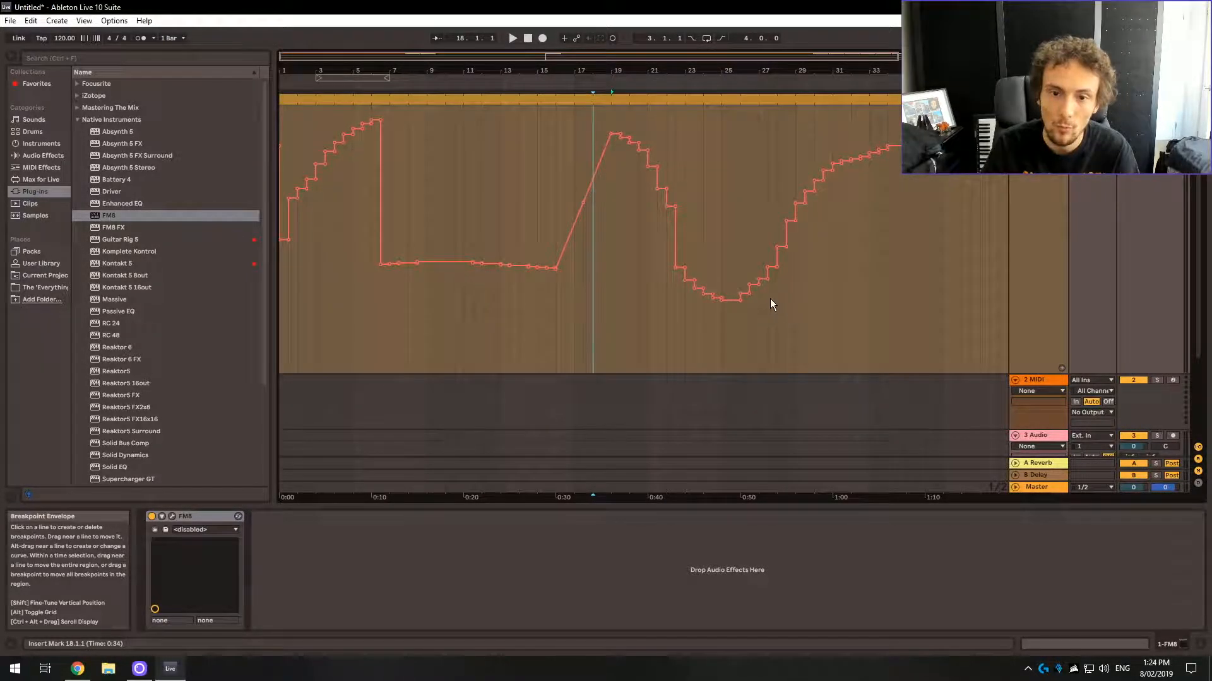
pyautogui.doubleClick(1133, 110)
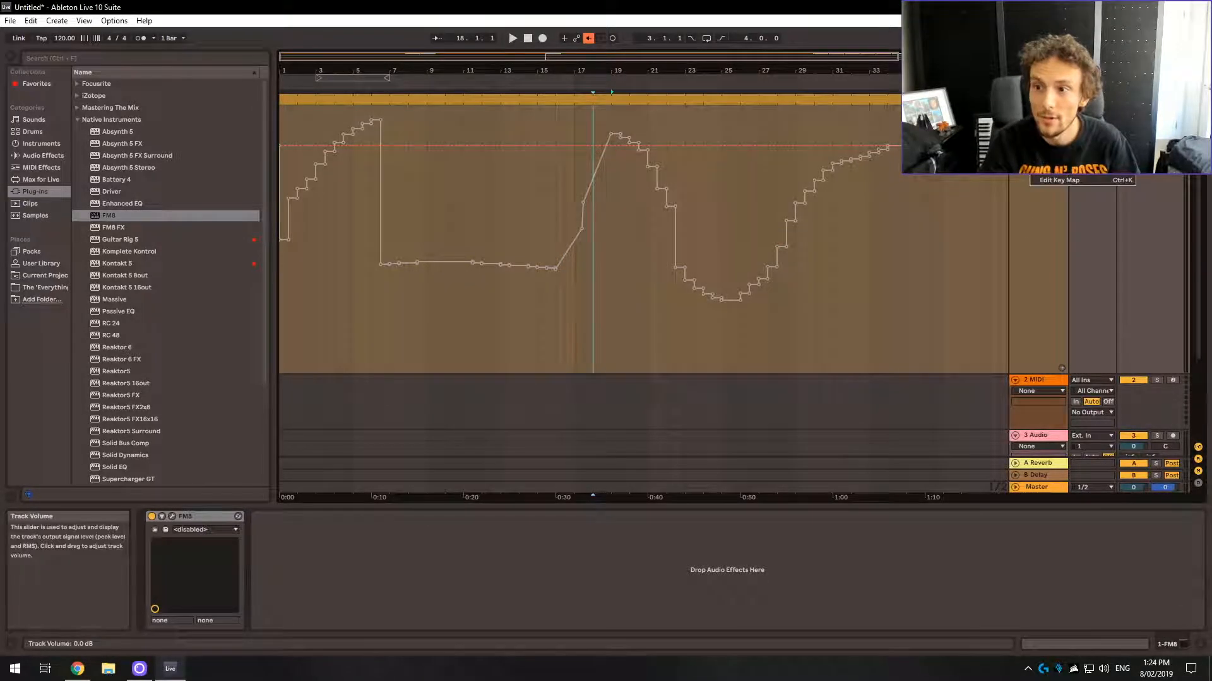
pyautogui.click(1067, 155)
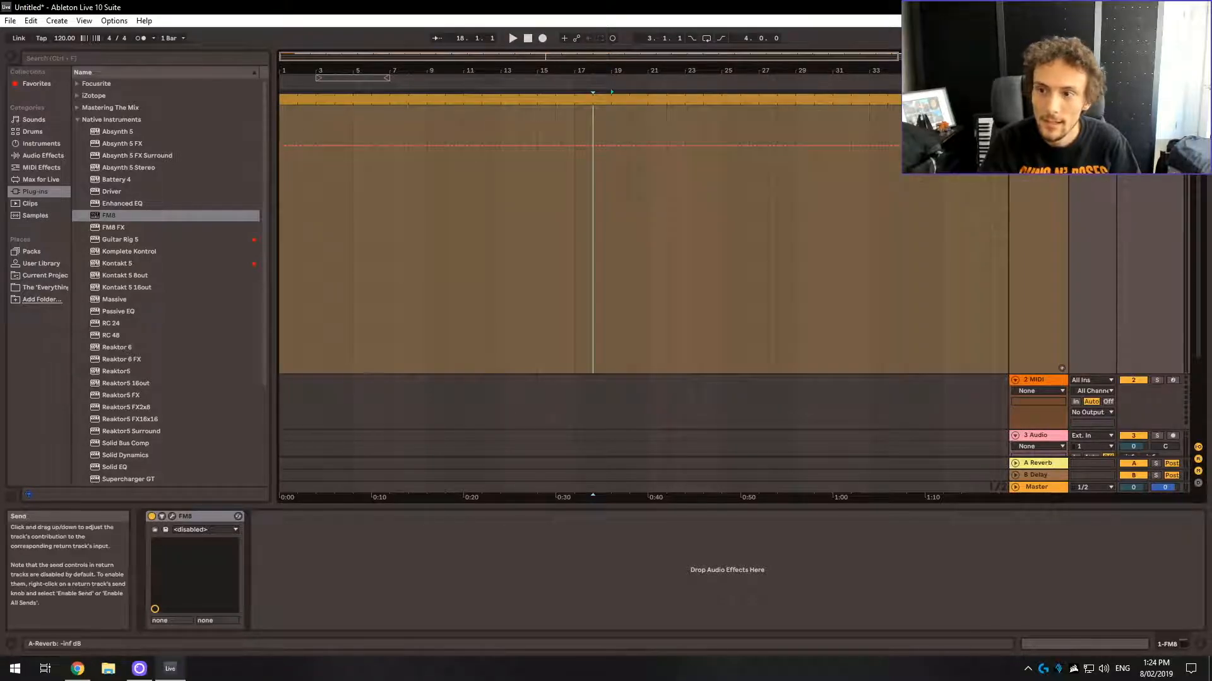
# Examine the first track's mixer automation lanes, including send and volume, and briefly select the volume lane from bar 1 to 27
pyautogui.rightClick(1132, 121)
pyautogui.click(1161, 188)
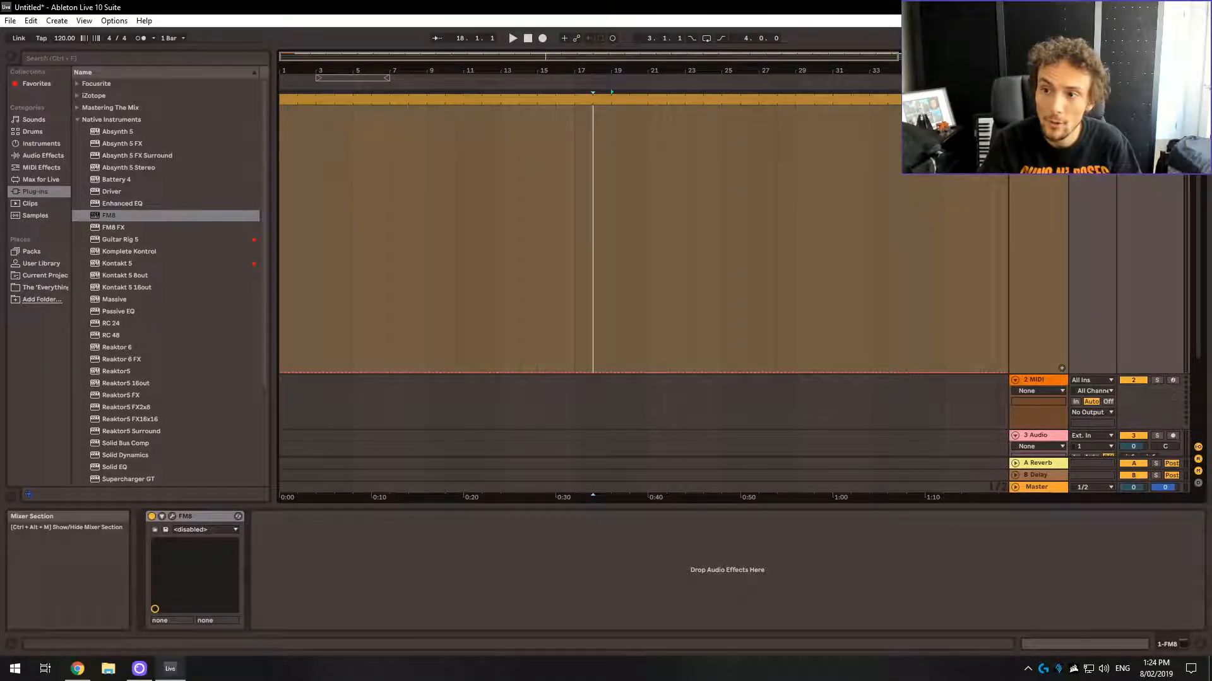
pyautogui.click(1014, 99)
pyautogui.click(1015, 100)
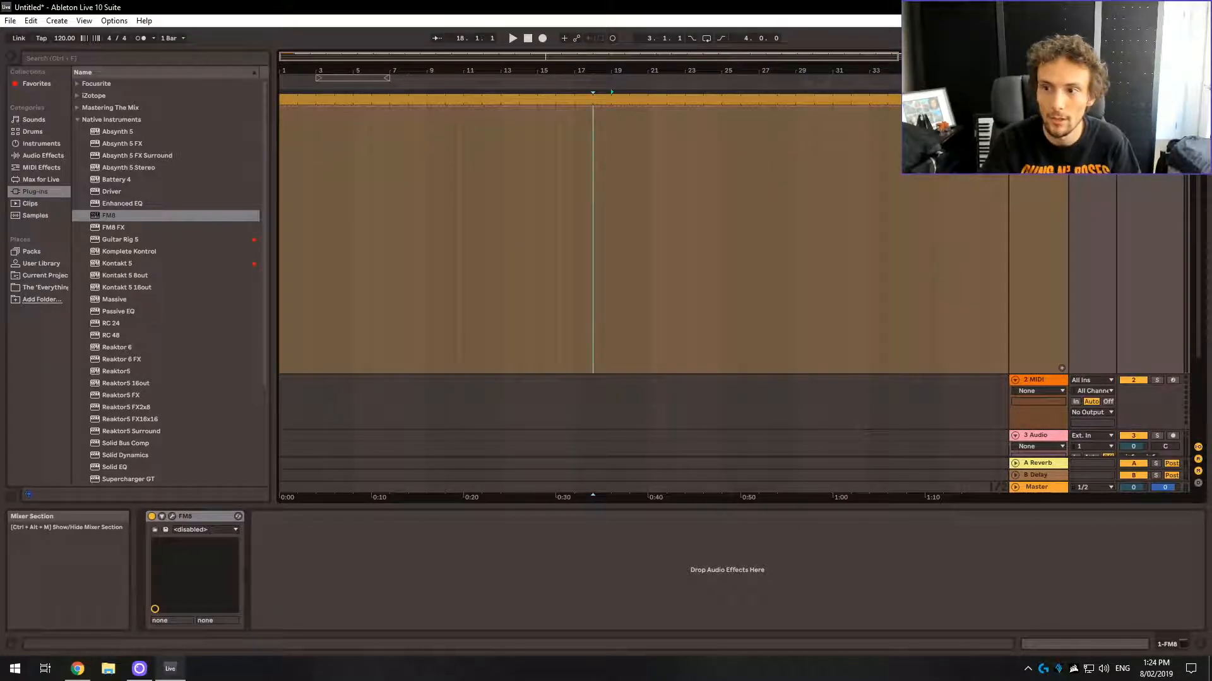
pyautogui.click(1133, 111)
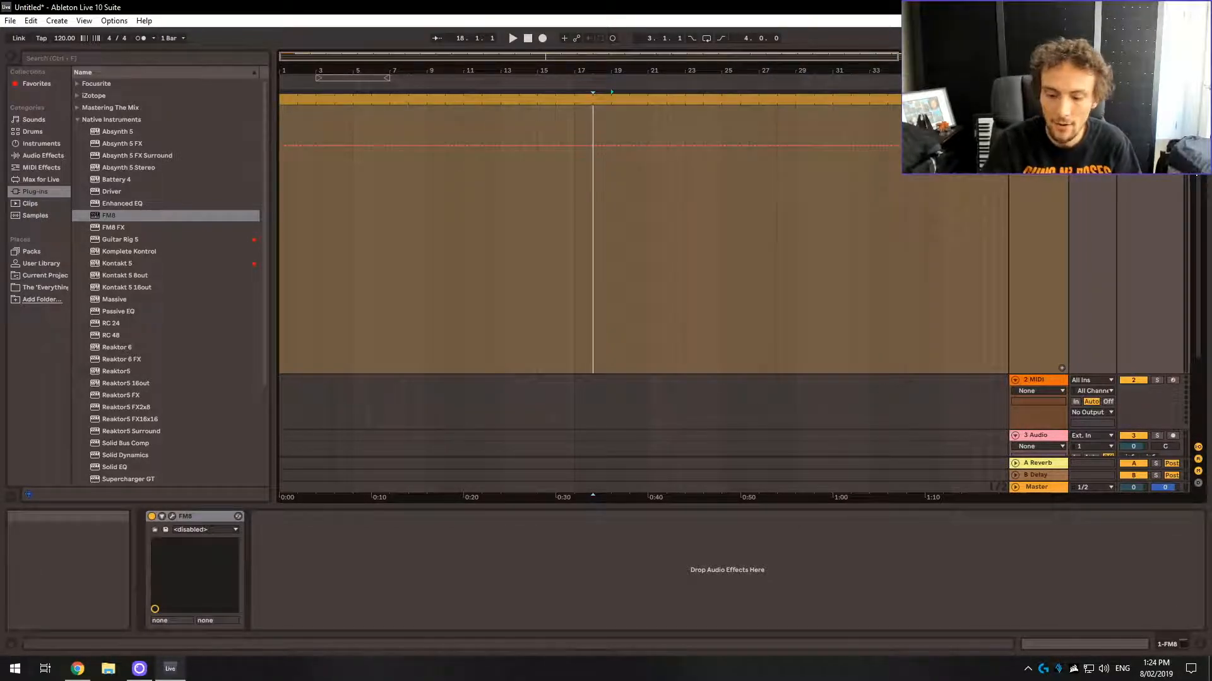
pyautogui.click(1133, 122)
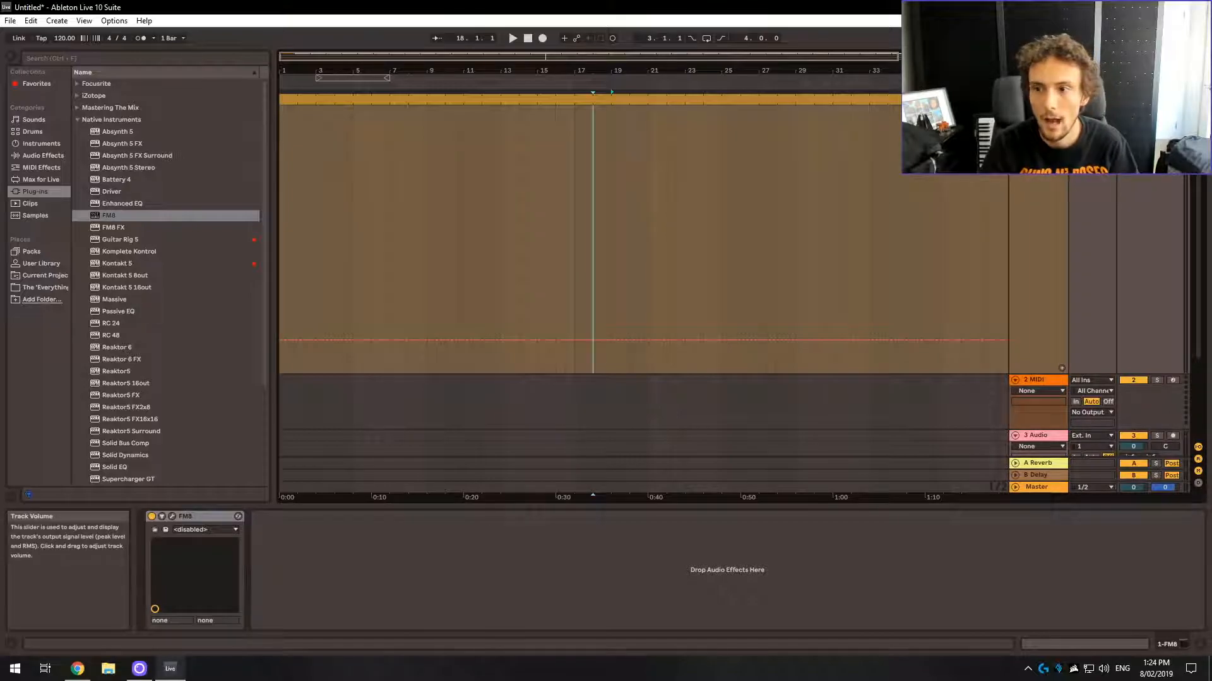
pyautogui.click(1038, 122)
pyautogui.click(1038, 154)
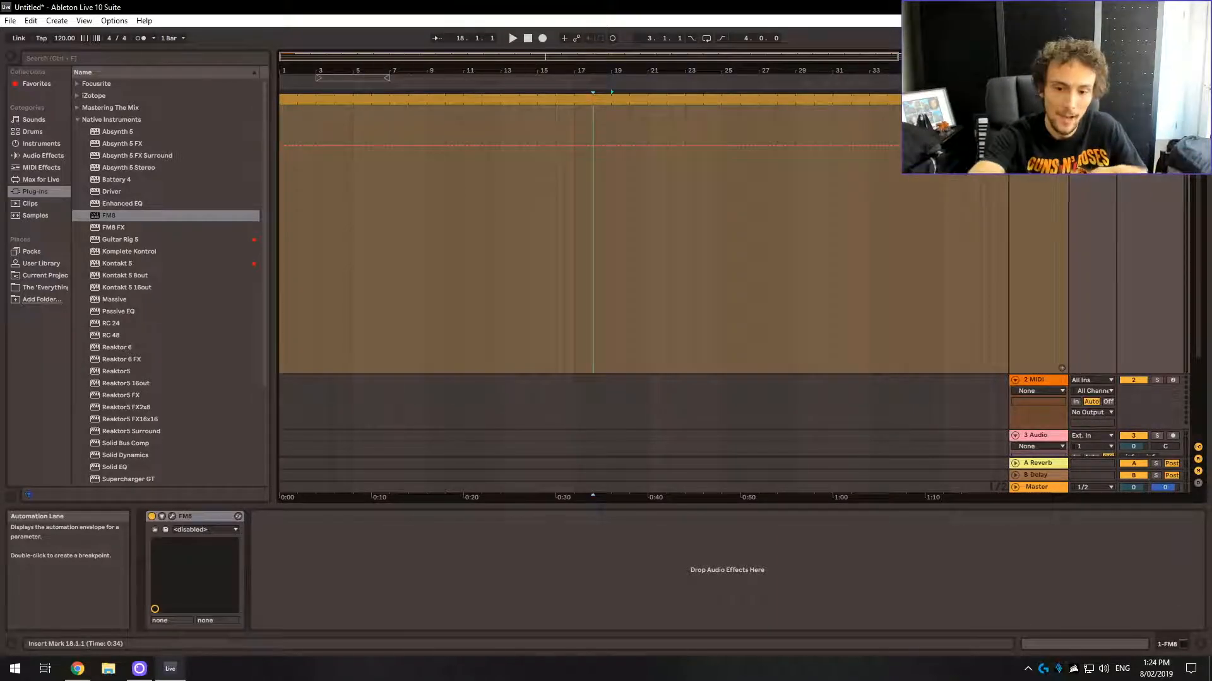
pyautogui.moveTo(767, 236); pyautogui.dragTo(280, 208)
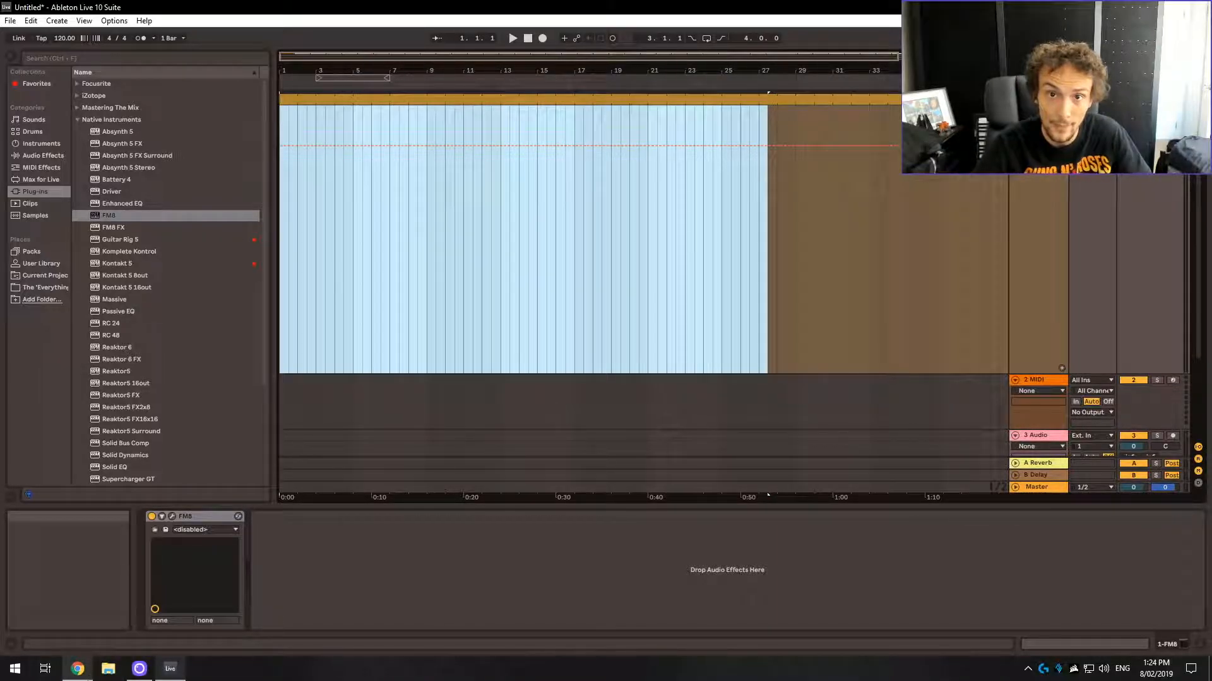
pyautogui.click(492, 331)
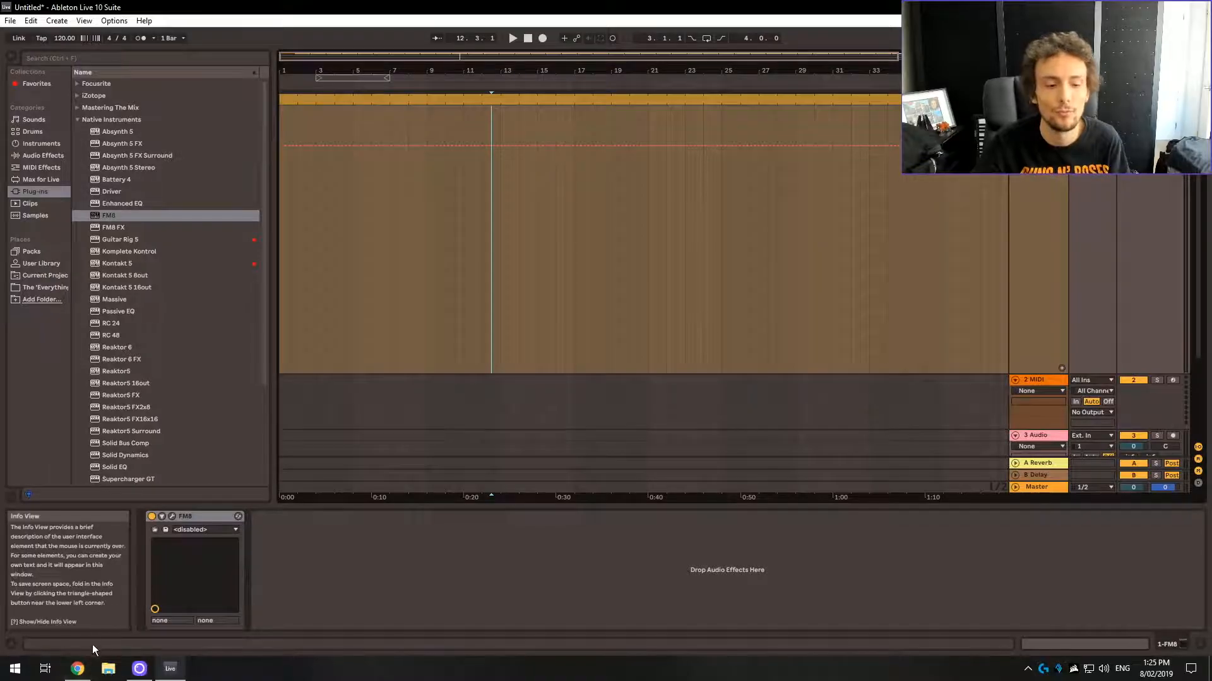
# Switch to Chrome and read the "Improvements to zooming and scrolling" section of the Live 10.1 article
pyautogui.click(77, 668)
pyautogui.scroll(-8, 631, 410)
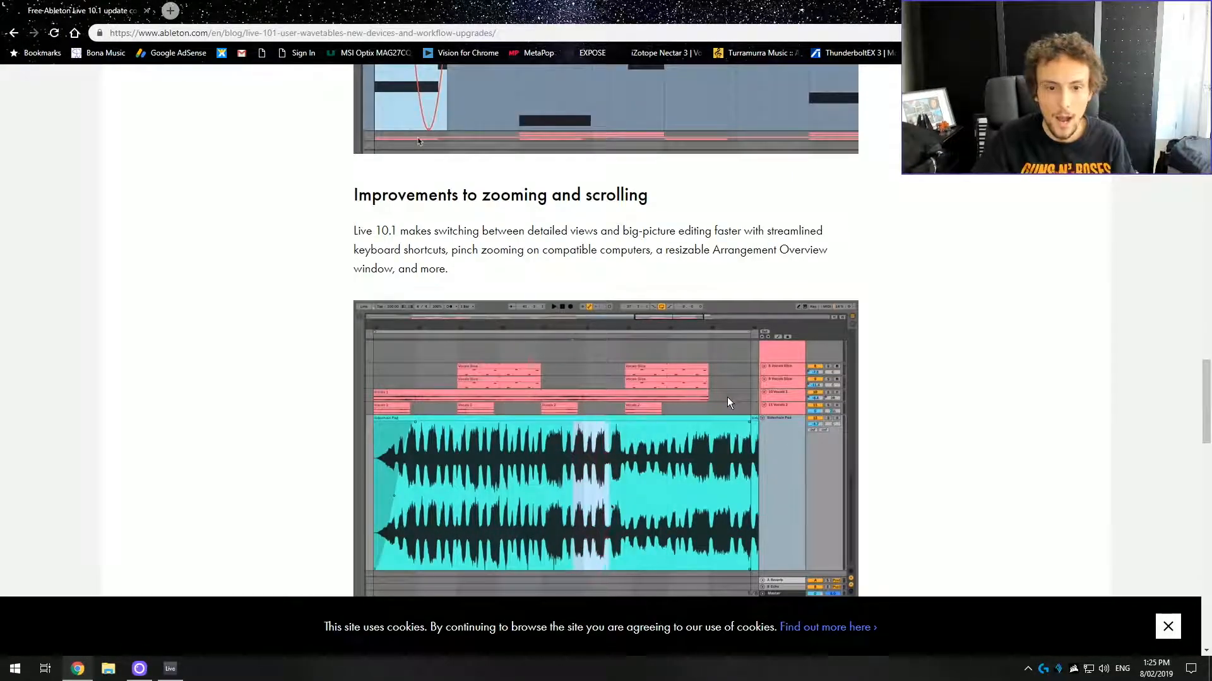
pyautogui.scroll(-1, 552, 255)
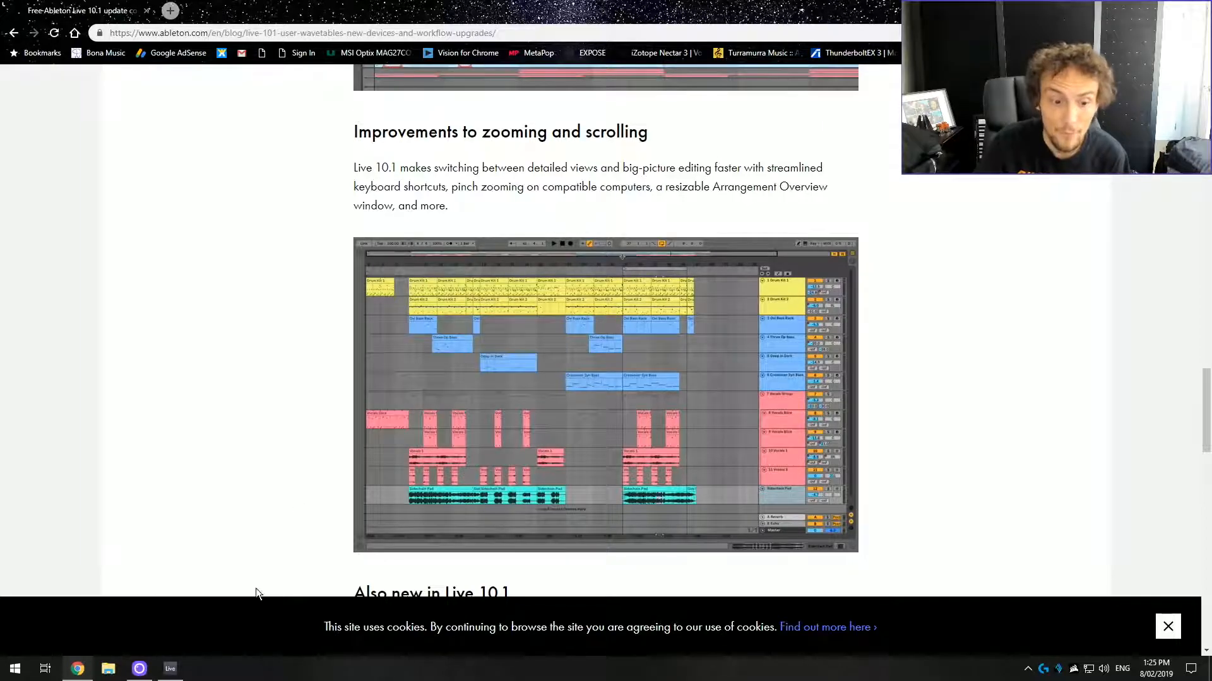
# Return to Live and use the Arrangement Overview to zoom out until the whole first clip is shown
pyautogui.click(171, 669)
pyautogui.rightClick(170, 669)
pyautogui.click(528, 62)
pyautogui.moveTo(562, 60); pyautogui.dragTo(631, 60)
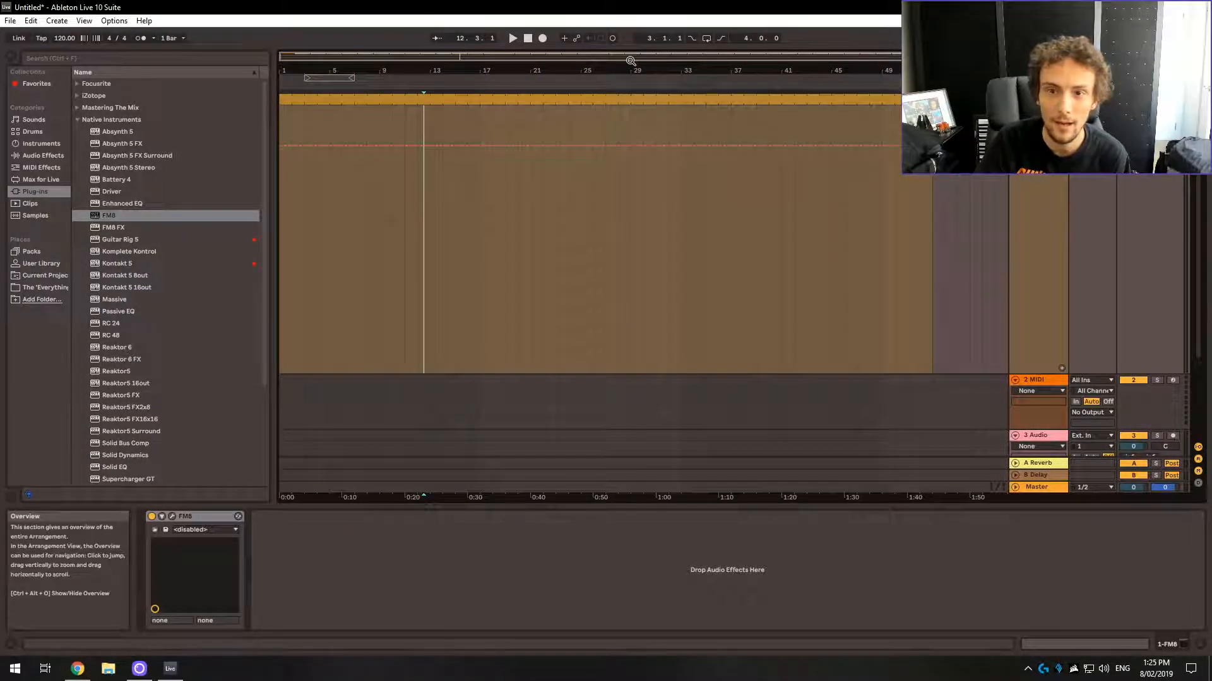
# Open Live's Preferences and look through the settings pages, including Library and File Folder
pyautogui.click(10, 20)
pyautogui.moveTo(114, 20)
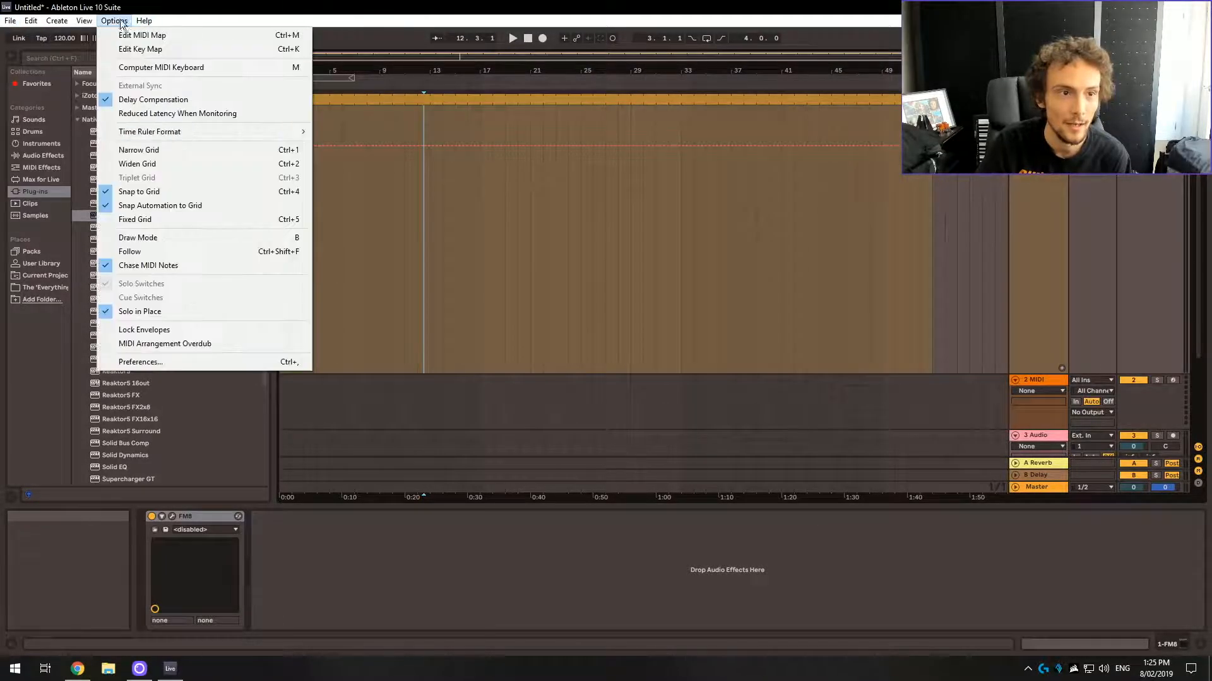
pyautogui.click(129, 362)
pyautogui.click(472, 243)
pyautogui.click(476, 294)
pyautogui.click(484, 254)
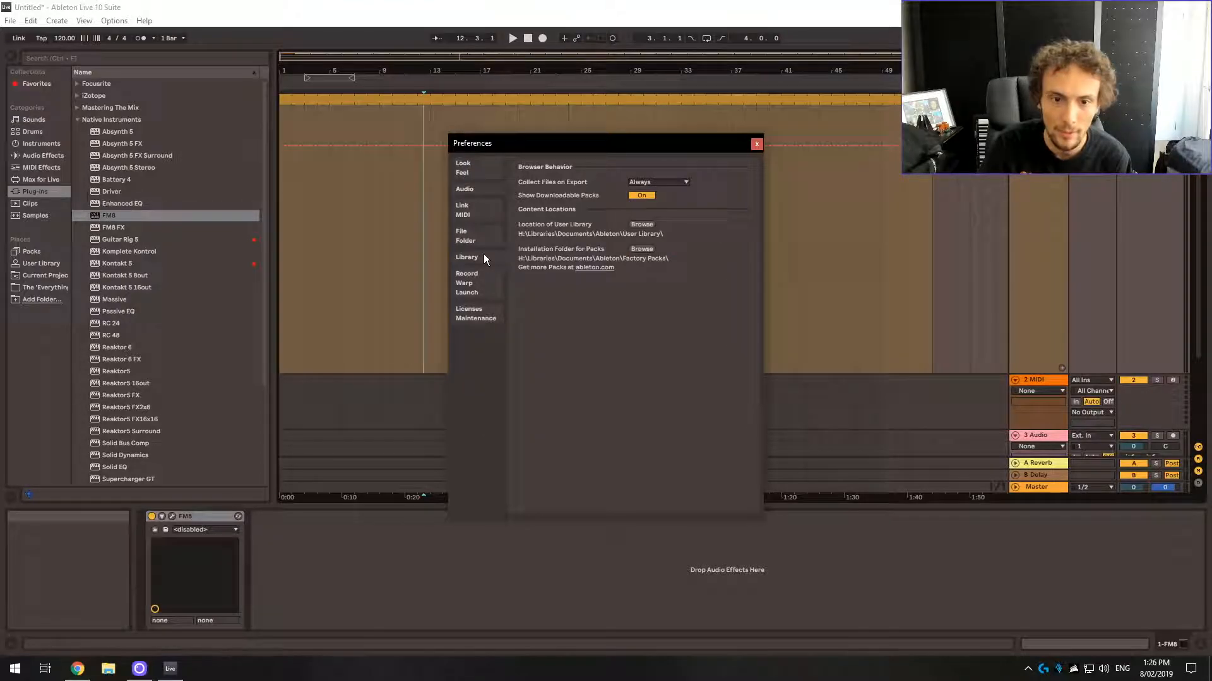
pyautogui.click(478, 232)
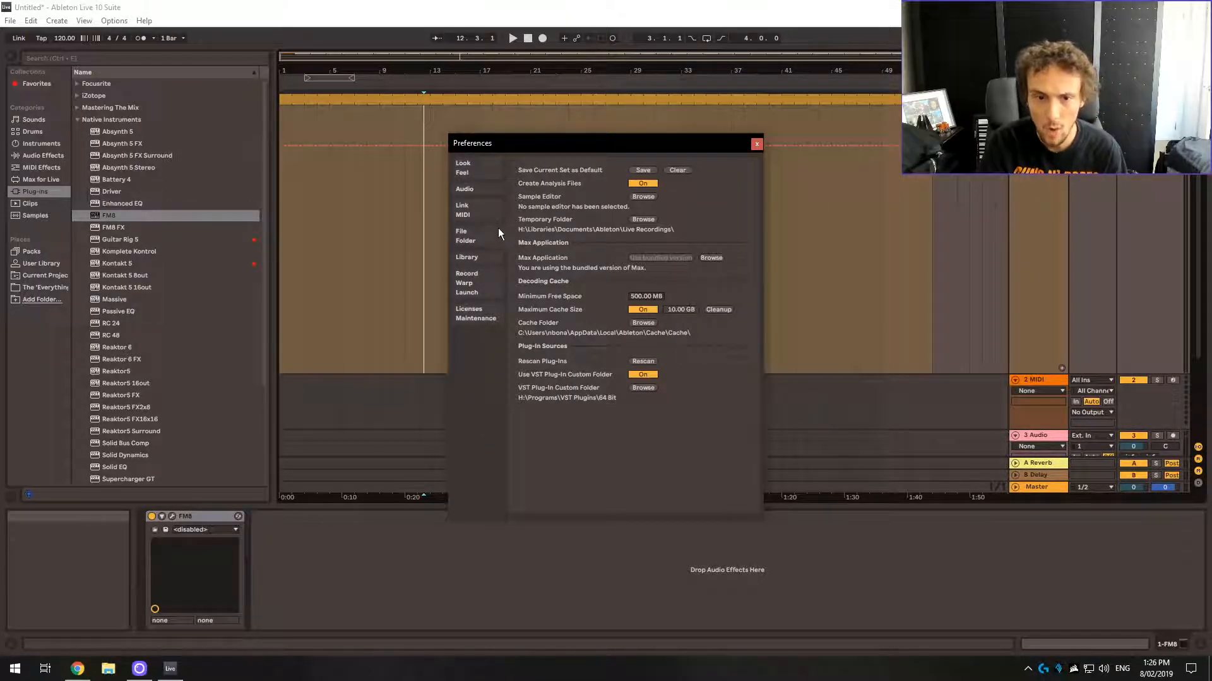
# Try the Light theme in the Look Feel preferences, settle on Mid Light, and close Preferences
pyautogui.click(464, 167)
pyautogui.click(664, 372)
pyautogui.click(653, 380)
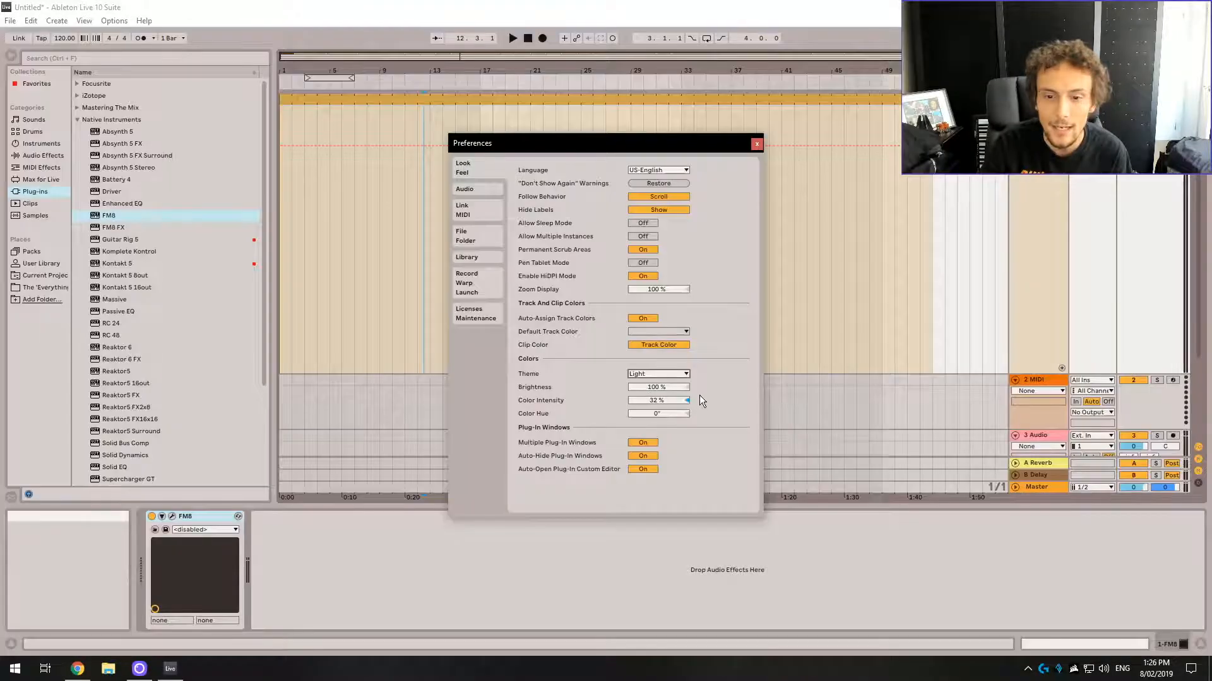
pyautogui.click(657, 374)
pyautogui.click(663, 396)
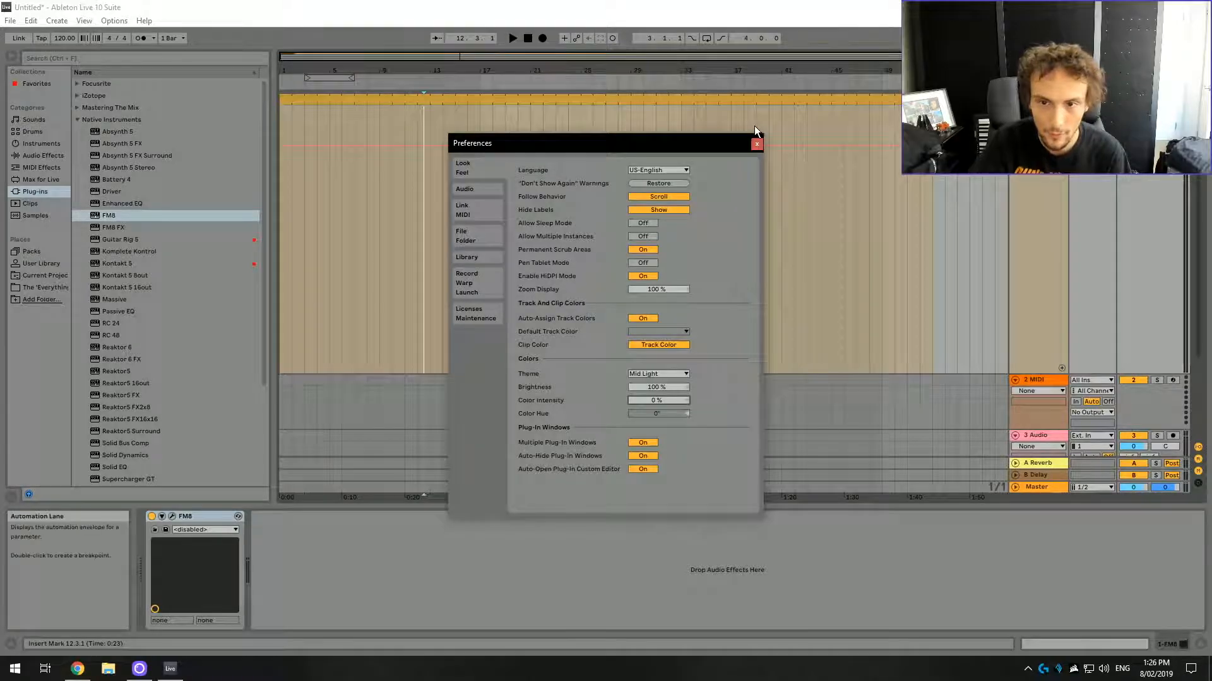
pyautogui.click(756, 144)
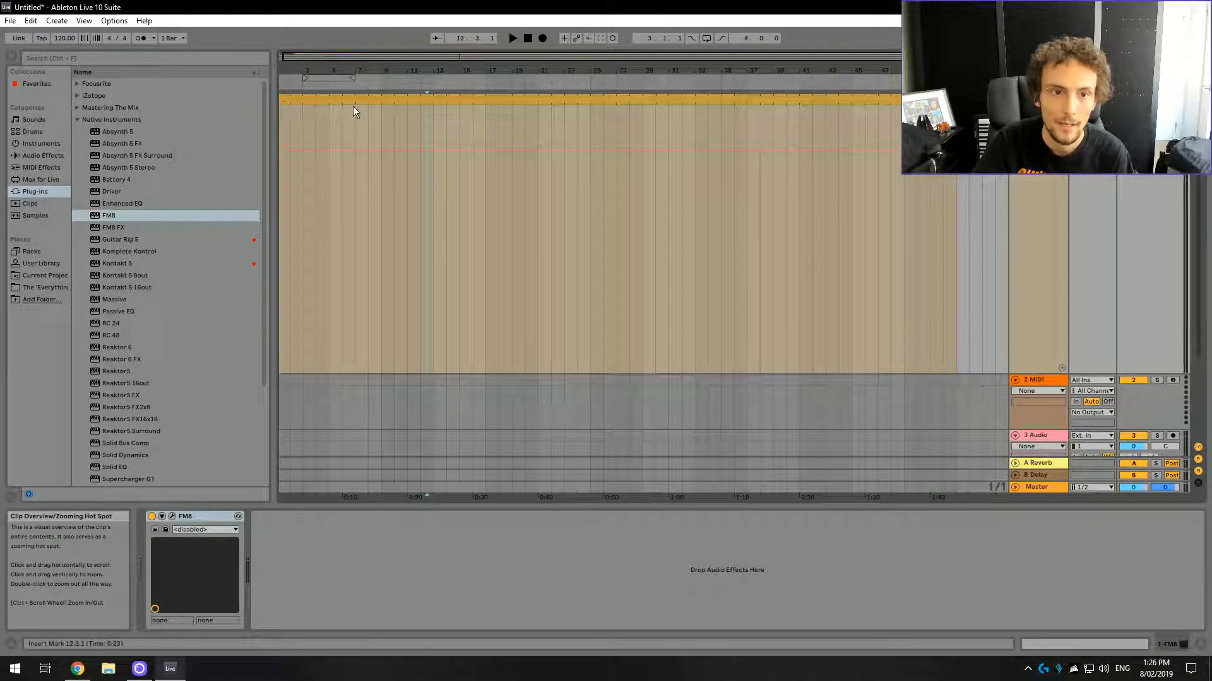
# Recolor the first track's clip blue and zoom the arrangement back to its start
pyautogui.rightClick(351, 103)
pyautogui.click(444, 325)
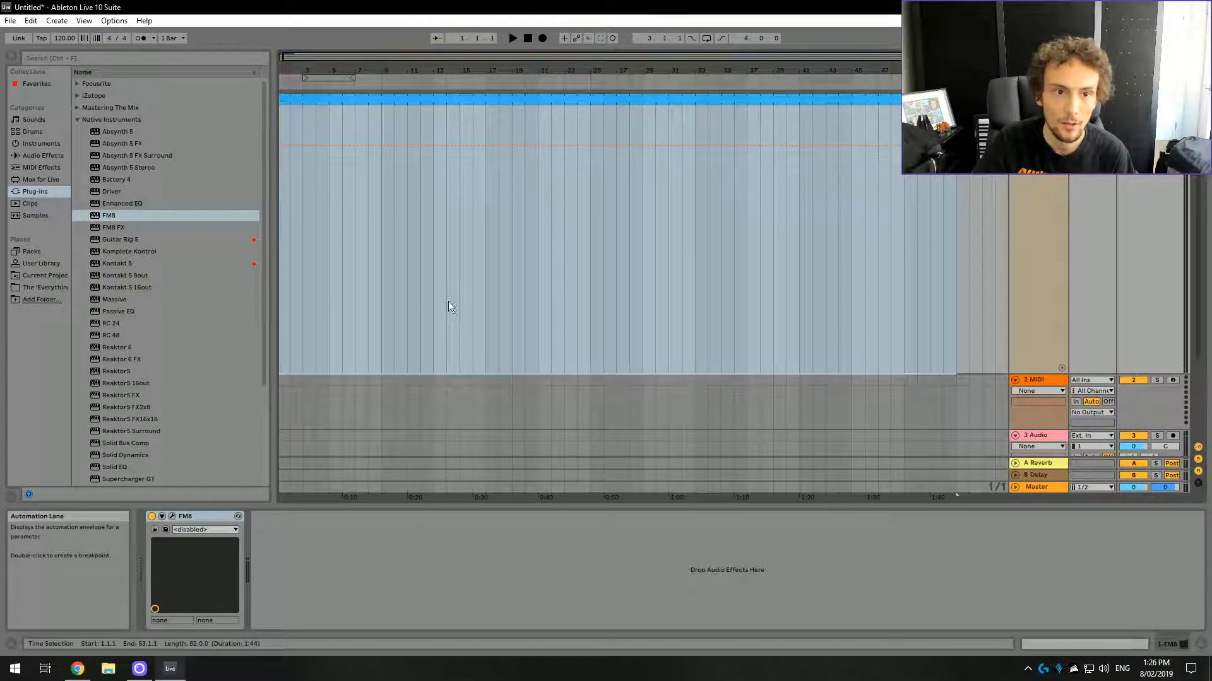
pyautogui.click(522, 39)
pyautogui.moveTo(507, 71); pyautogui.dragTo(496, 101)
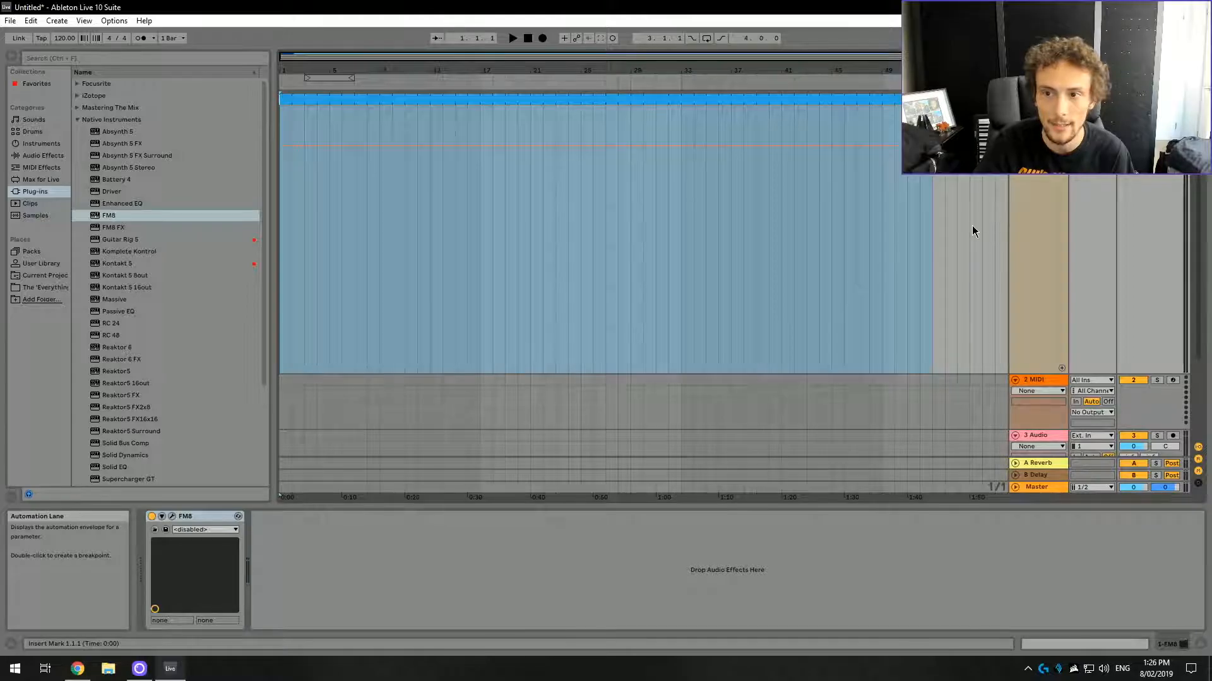
# Create a MIDI clip on the 2 MIDI track, extend it from bar 38 to bar 58, and close the clip editor
pyautogui.click(767, 437)
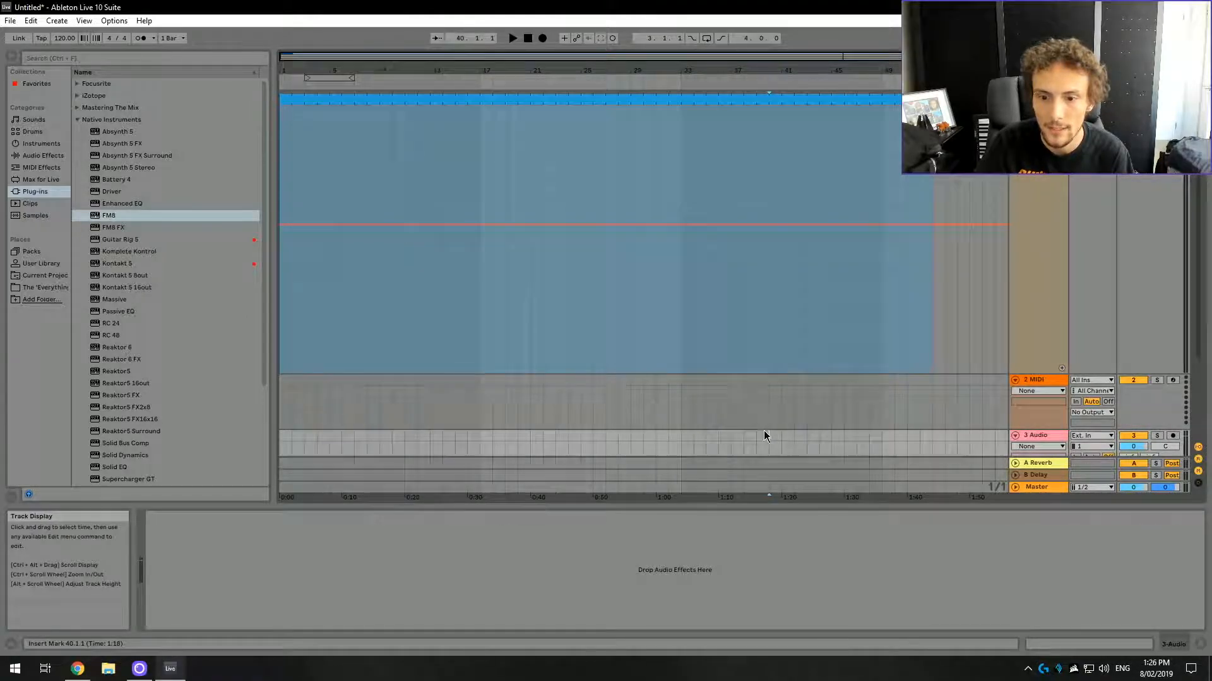
pyautogui.click(755, 419)
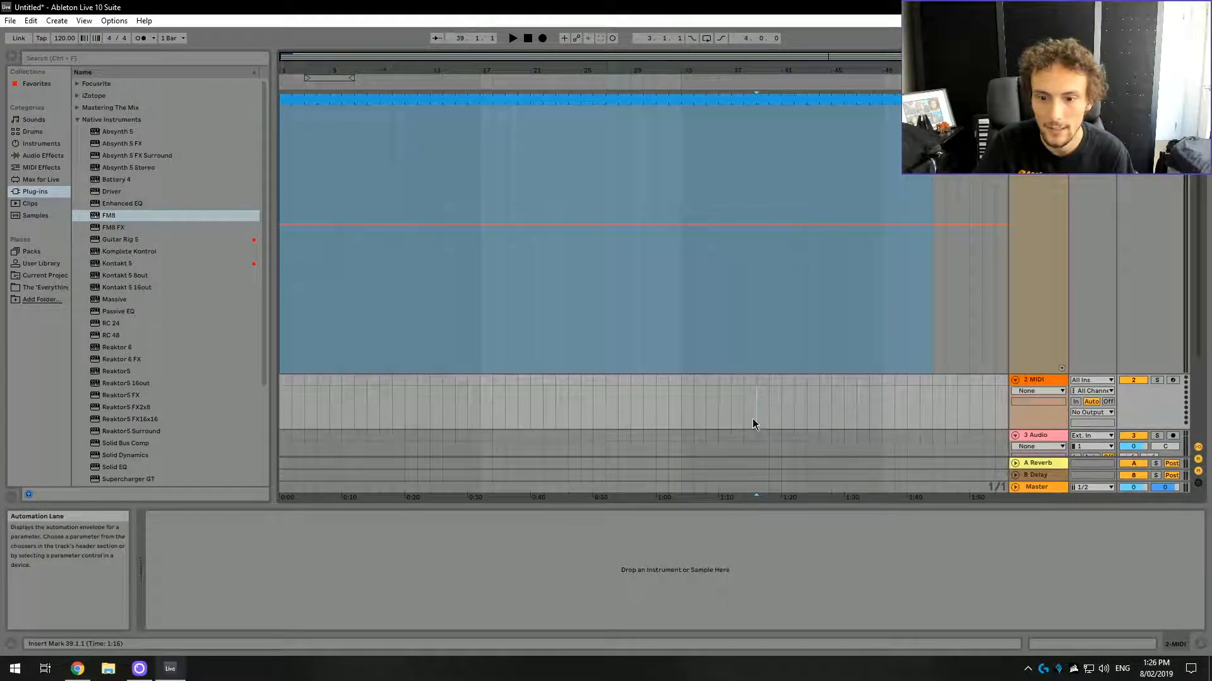
pyautogui.doubleClick(752, 387)
pyautogui.moveTo(755, 271); pyautogui.dragTo(995, 271)
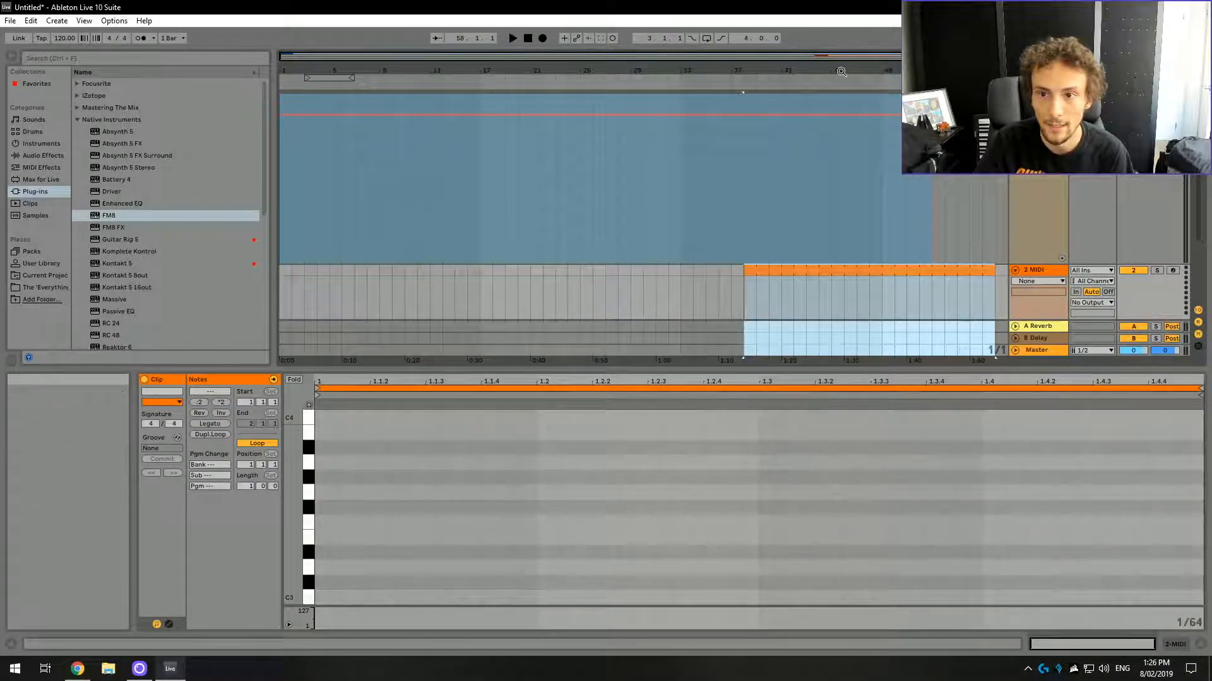
pyautogui.doubleClick(782, 367)
# Zoom the arrangement using the time ruler and hide the browser
pyautogui.moveTo(972, 71)
pyautogui.mouseDown()
pyautogui.moveTo(971, 189)
pyautogui.moveTo(971, 63)
pyautogui.mouseUp()
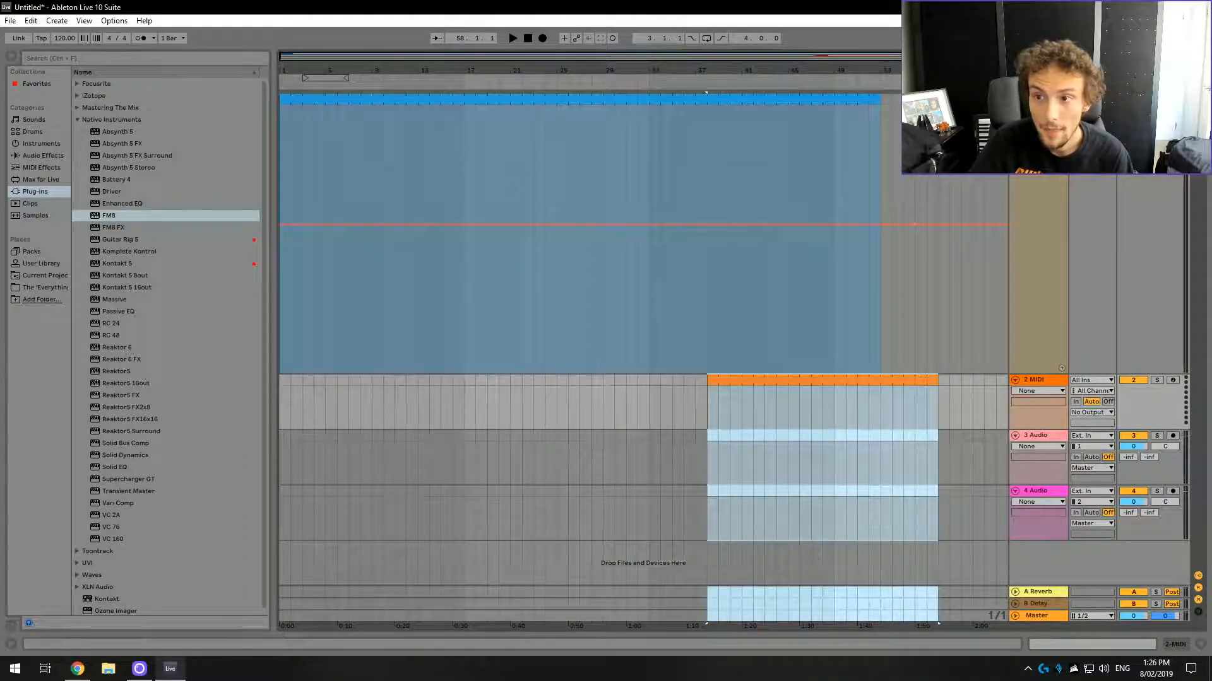
pyautogui.moveTo(621, 70); pyautogui.dragTo(621, 72)
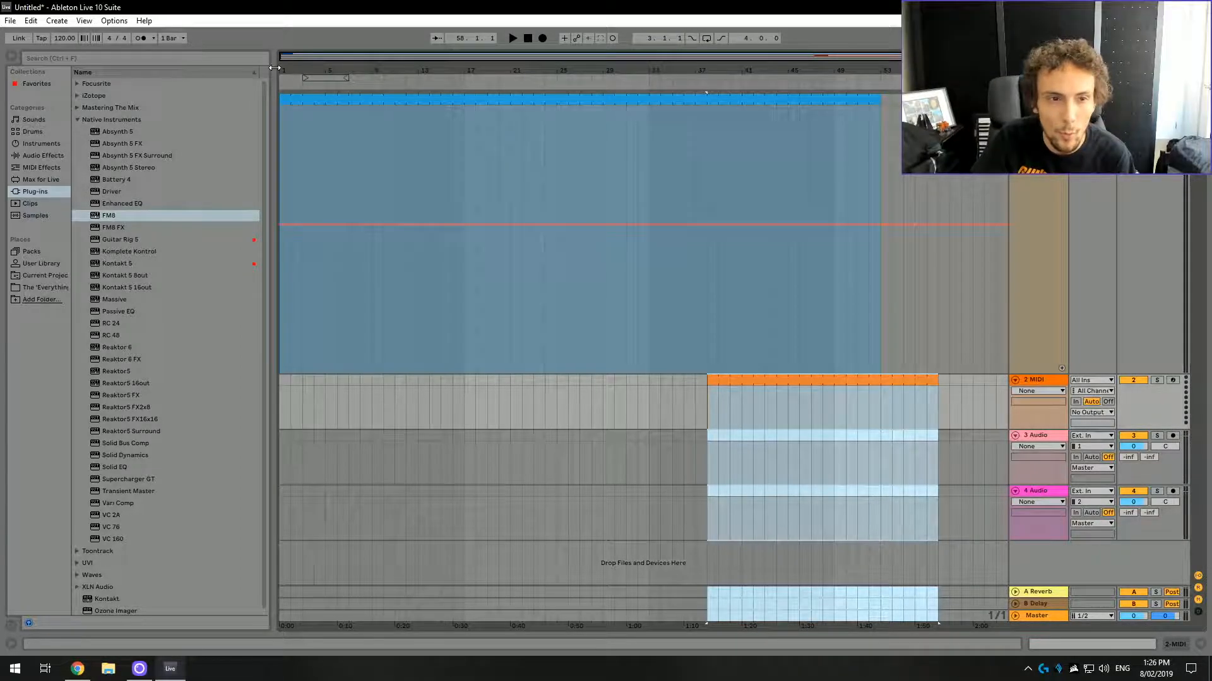
pyautogui.hotkey('ctrl', 'alt', 'b')
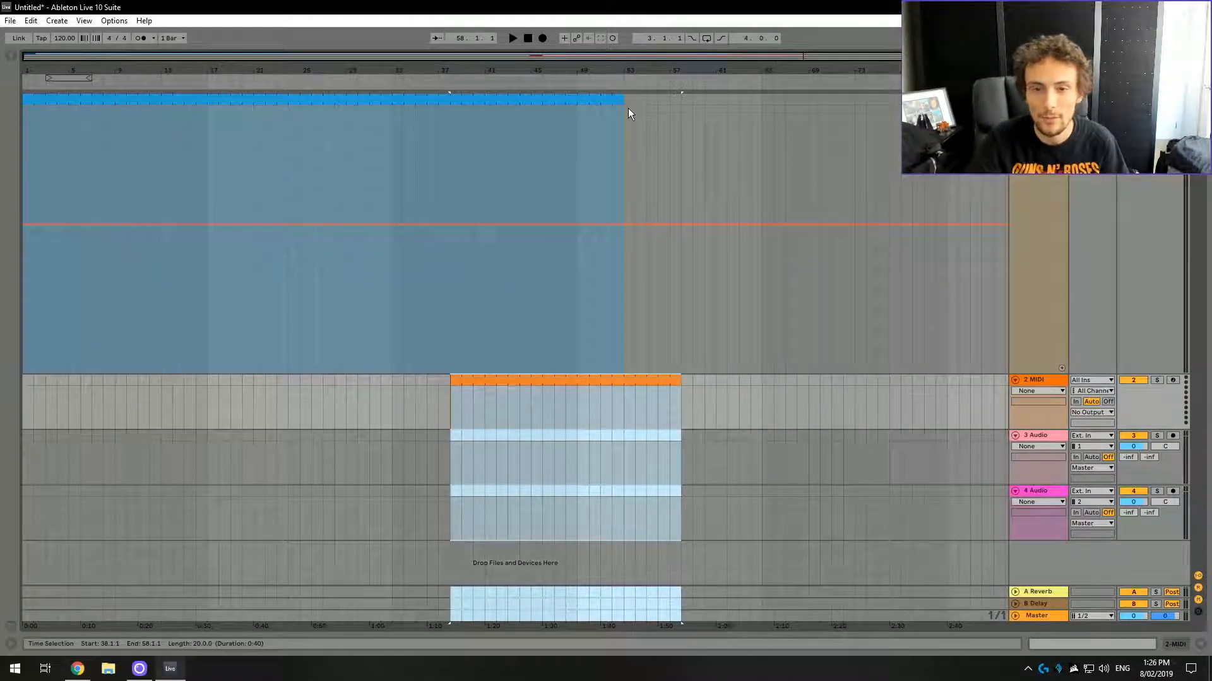
# Switch to Chrome, turn off looping for the zooming and scrolling demo video, watch it, and return to Live
pyautogui.click(77, 669)
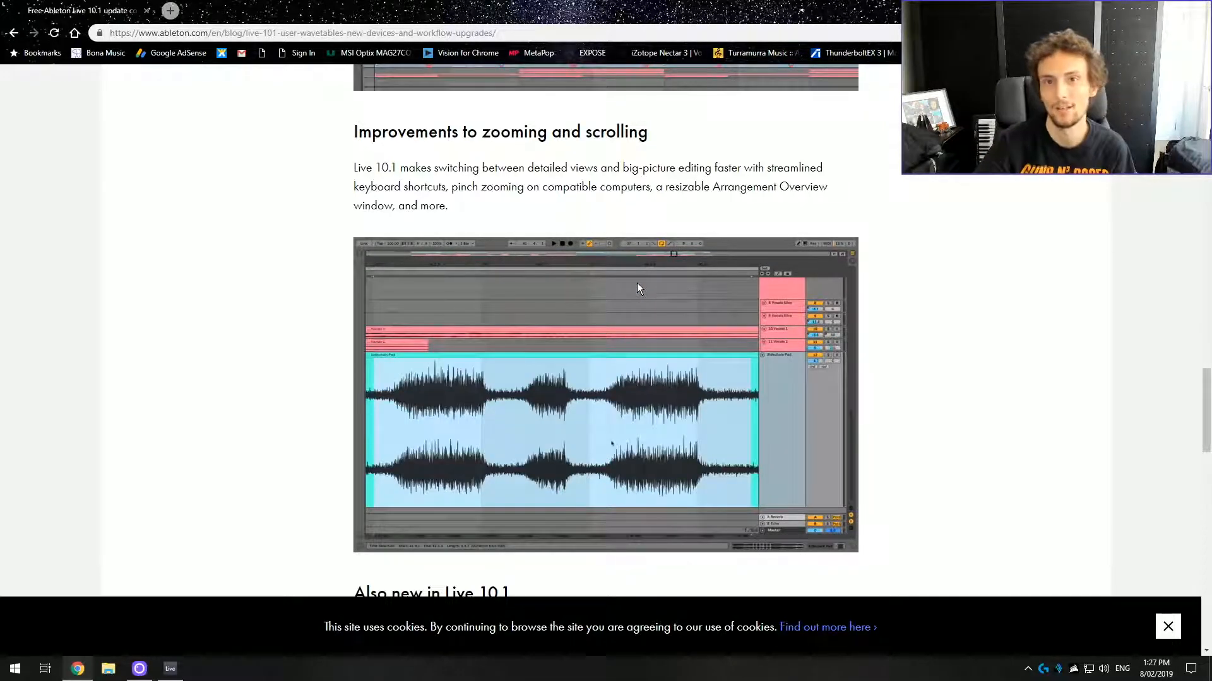
pyautogui.rightClick(655, 279)
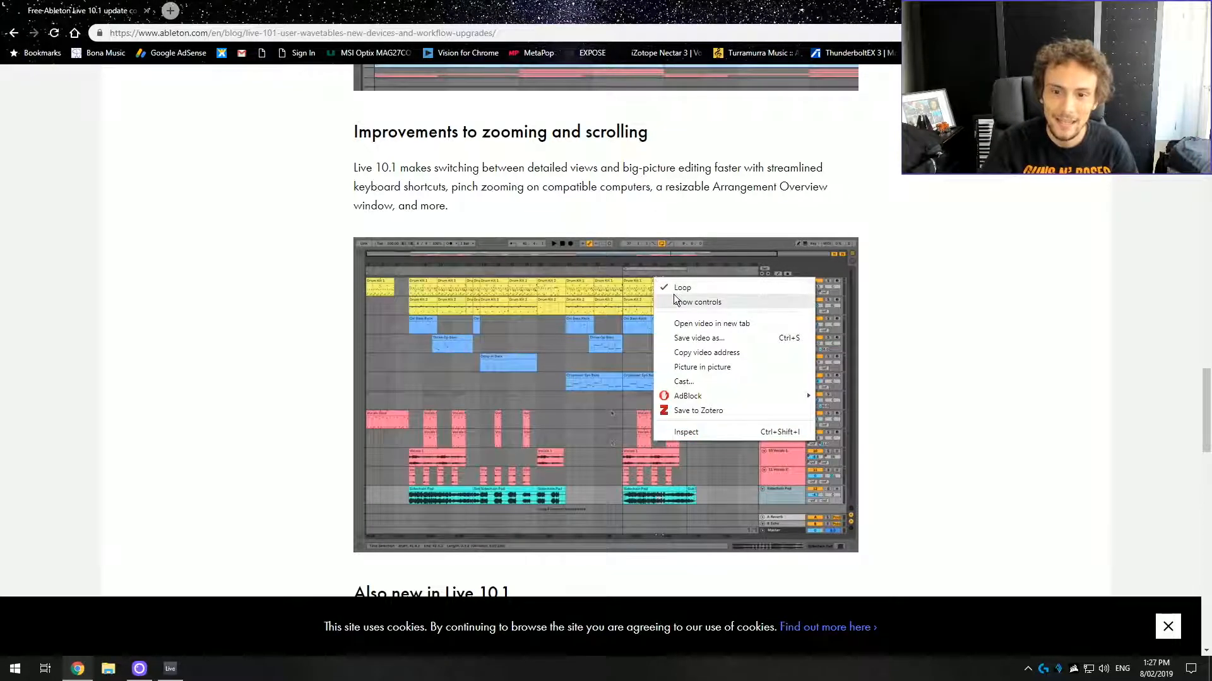
pyautogui.click(680, 288)
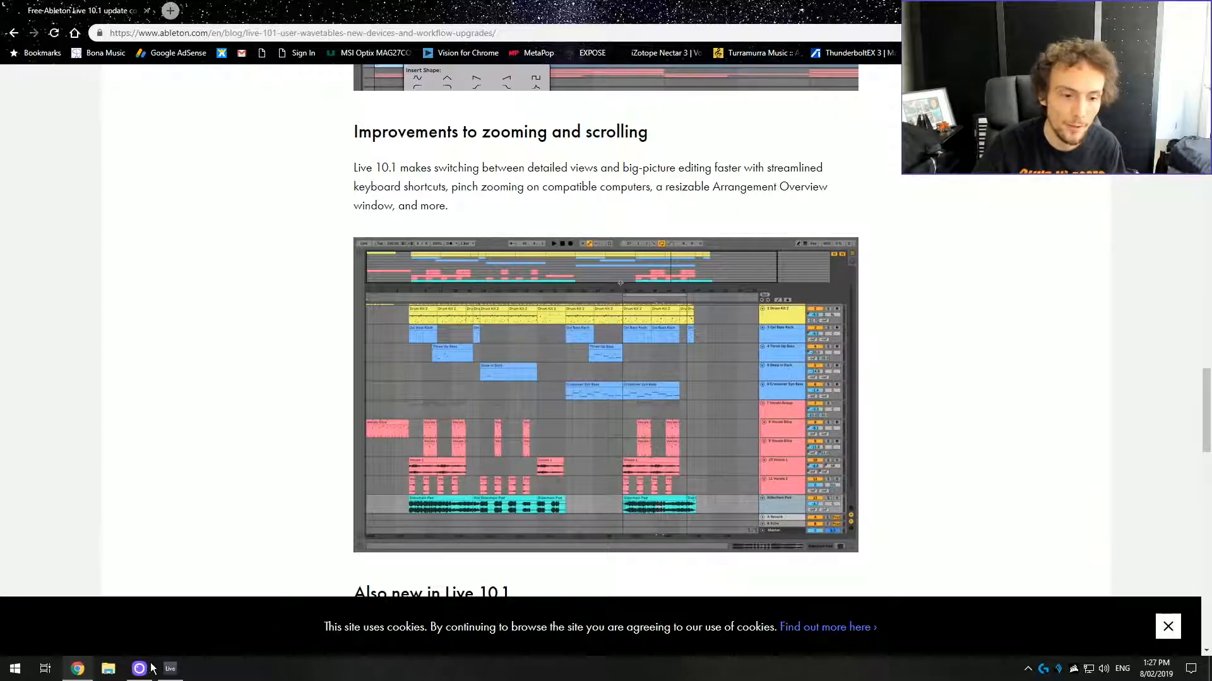
pyautogui.click(170, 668)
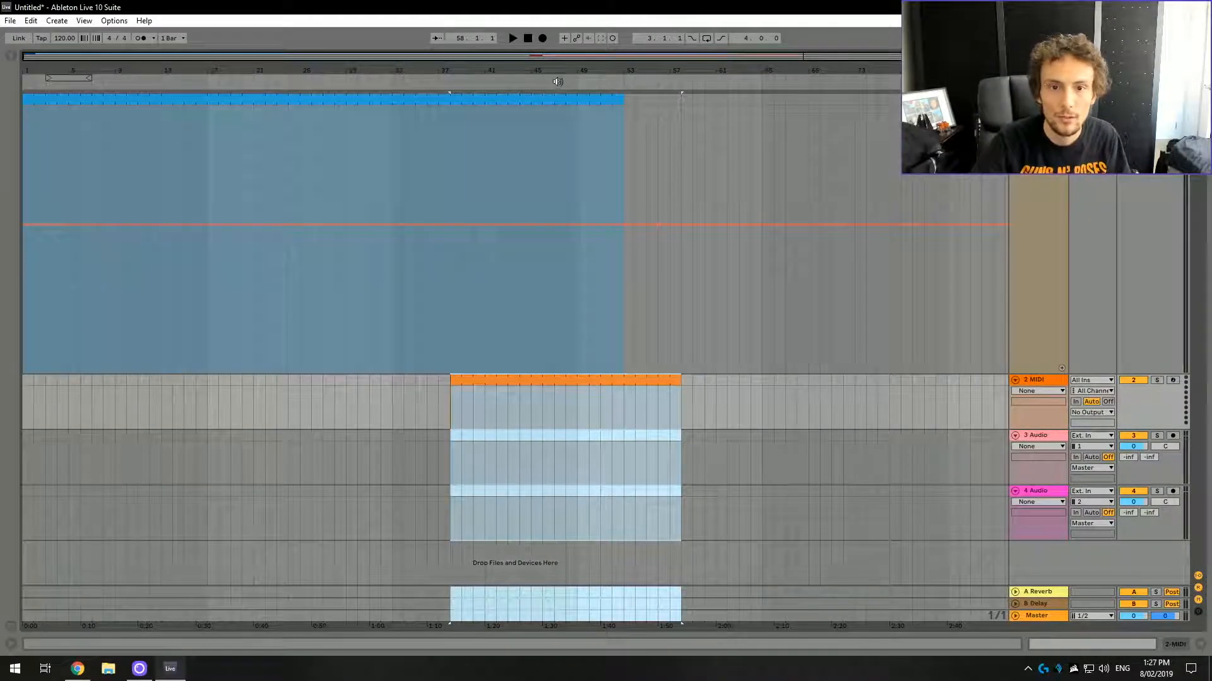
# Clear the arrangement's time selection, switch to Chrome and find the "Also new in Live 10.1" section of the article
pyautogui.click(670, 288)
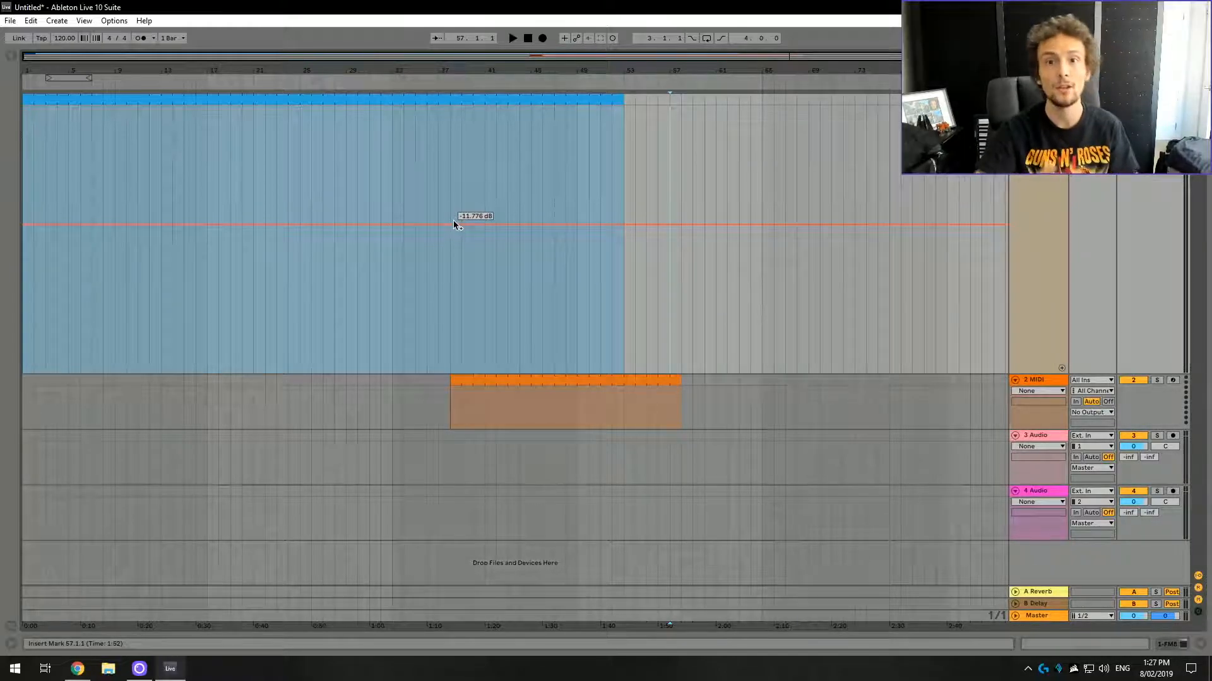
pyautogui.click(73, 667)
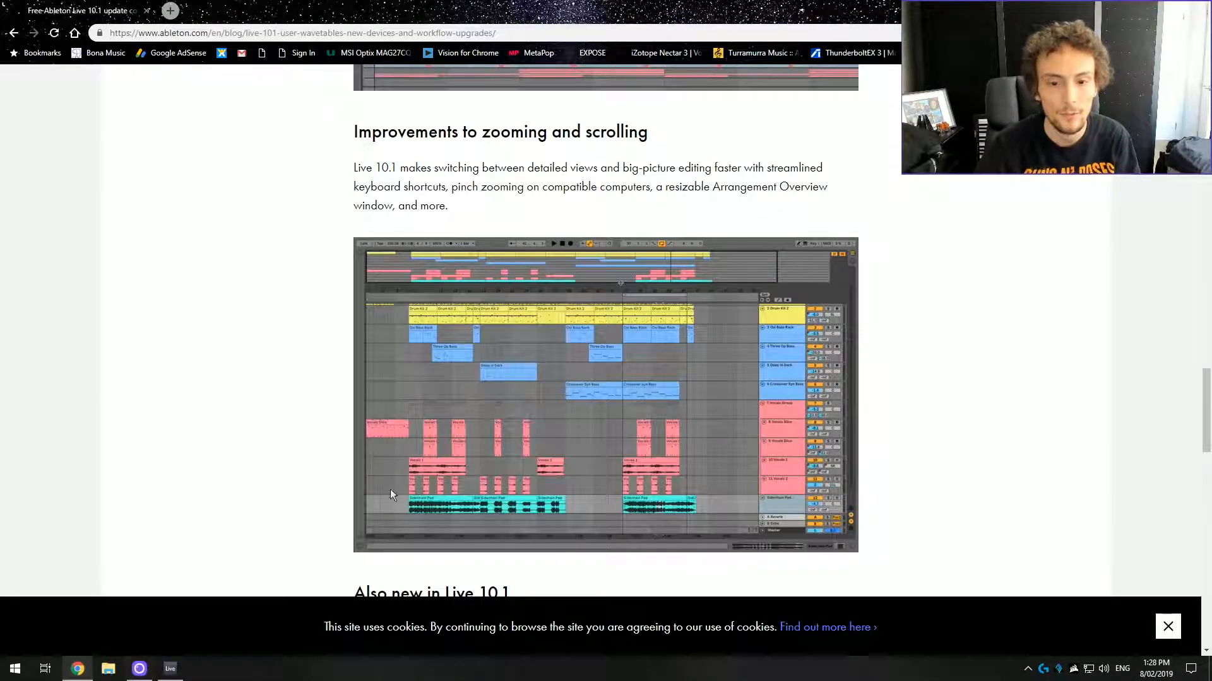
pyautogui.scroll(-8, 481, 371)
pyautogui.scroll(2, 710, 346)
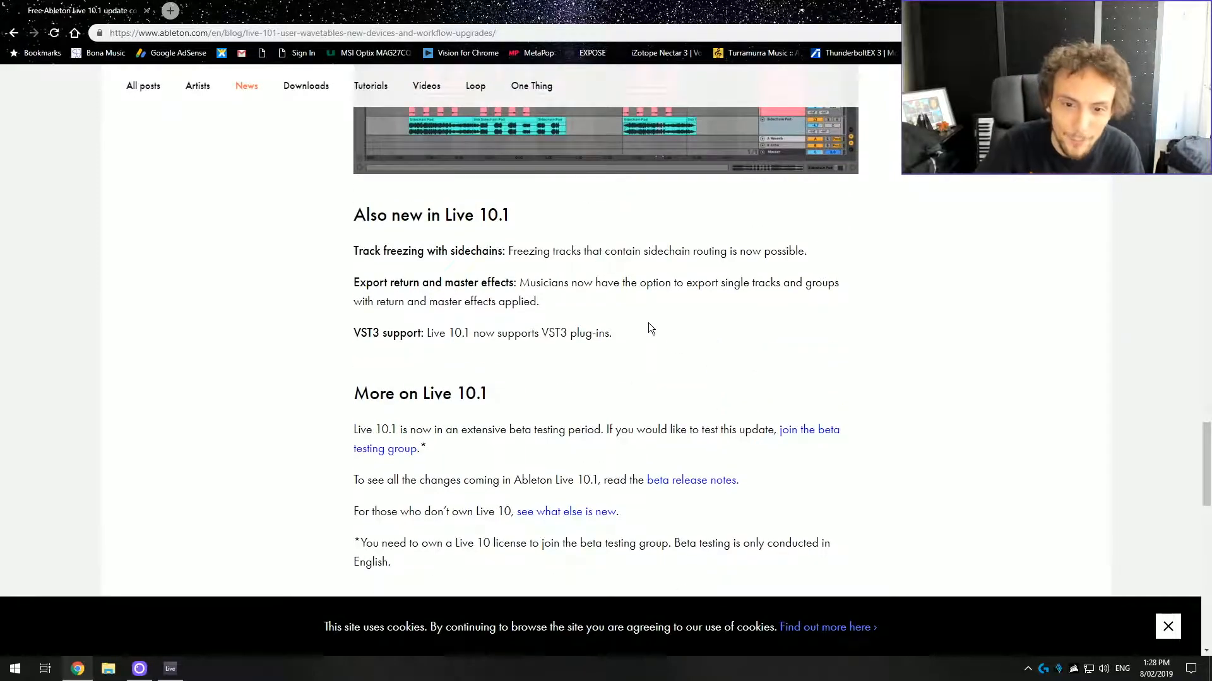
pyautogui.scroll(1, 611, 316)
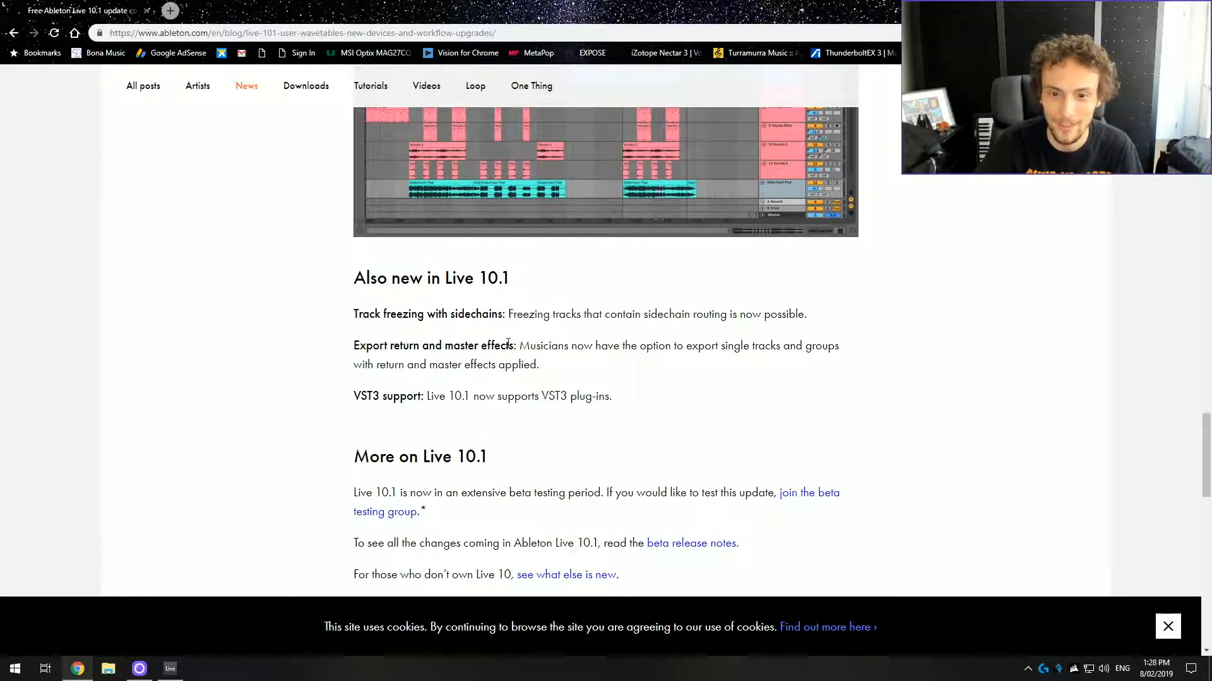
# Read the entries on track freezing with sidechains, exporting return and master effects, and VST3 support, highlighting the text along the way
pyautogui.moveTo(343, 319); pyautogui.dragTo(687, 330)
pyautogui.click(765, 331)
pyautogui.moveTo(810, 324); pyautogui.dragTo(473, 324)
pyautogui.click(732, 369)
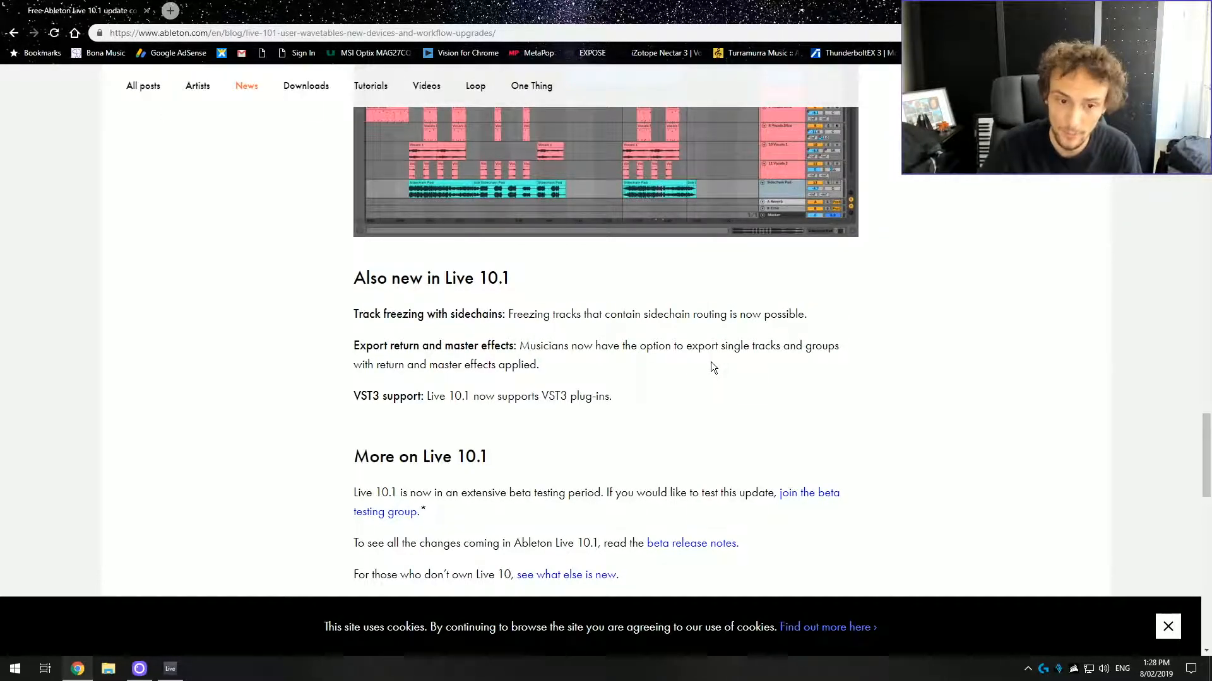
pyautogui.moveTo(364, 346)
pyautogui.mouseDown()
pyautogui.moveTo(577, 347)
pyautogui.moveTo(355, 341)
pyautogui.mouseUp()
pyautogui.click(584, 368)
pyautogui.click(577, 367)
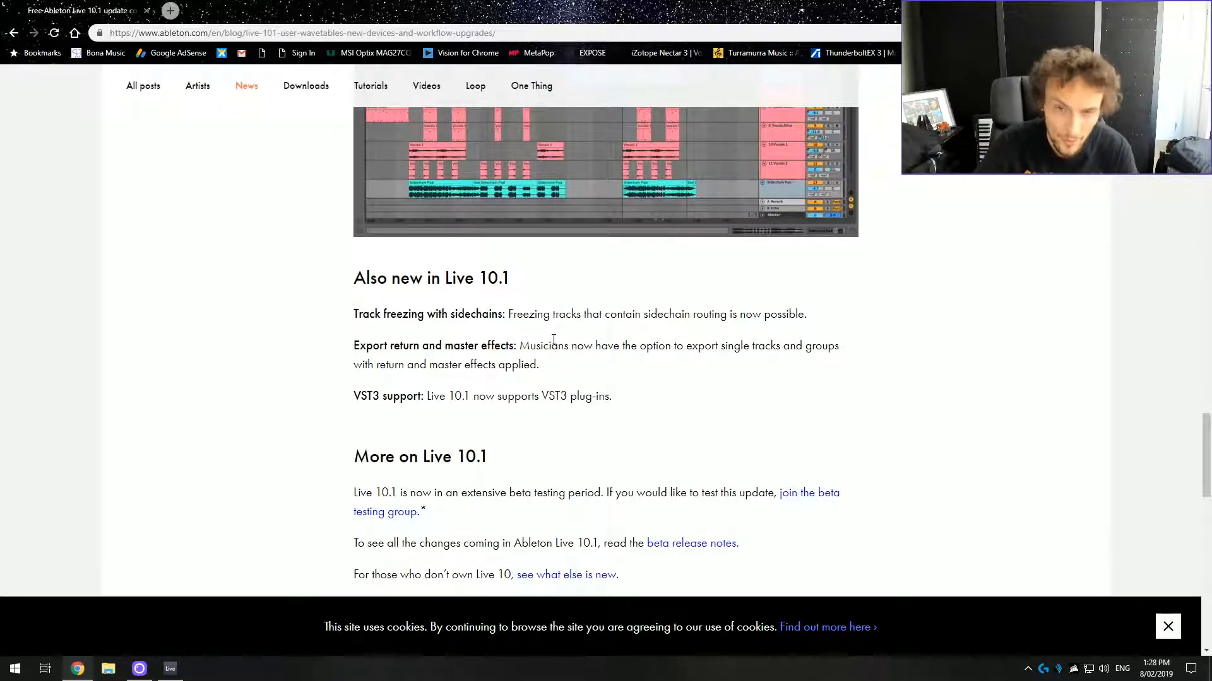
pyautogui.moveTo(607, 396); pyautogui.dragTo(303, 437)
pyautogui.click(403, 421)
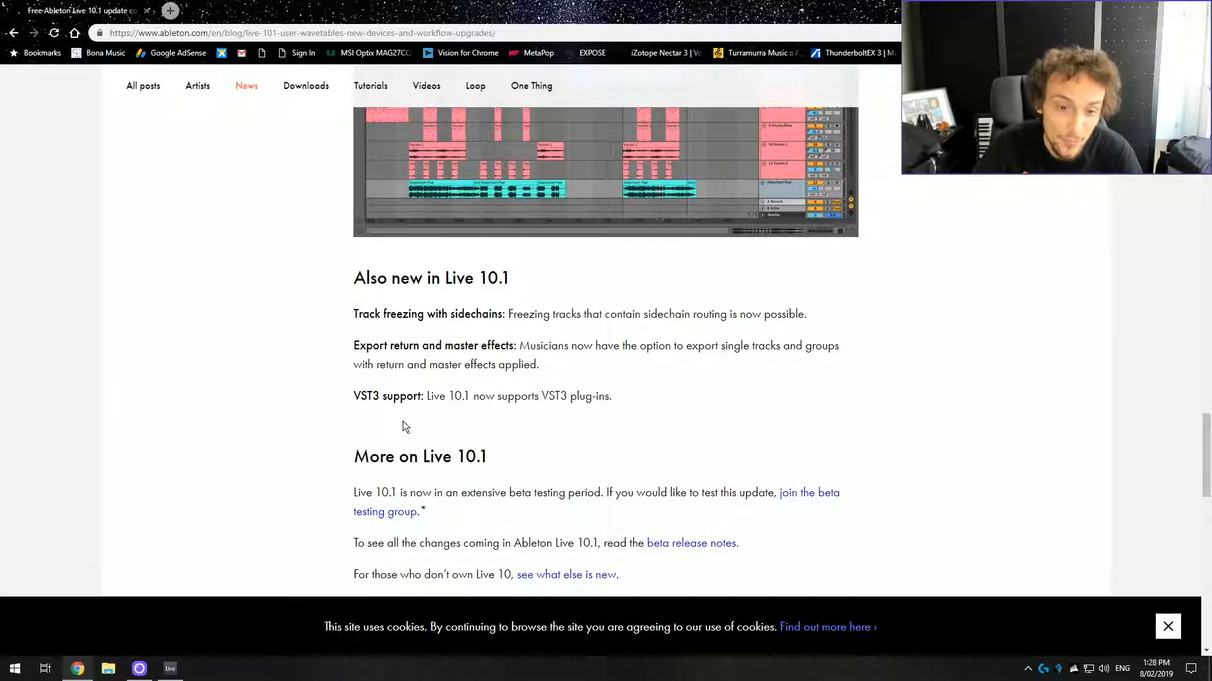